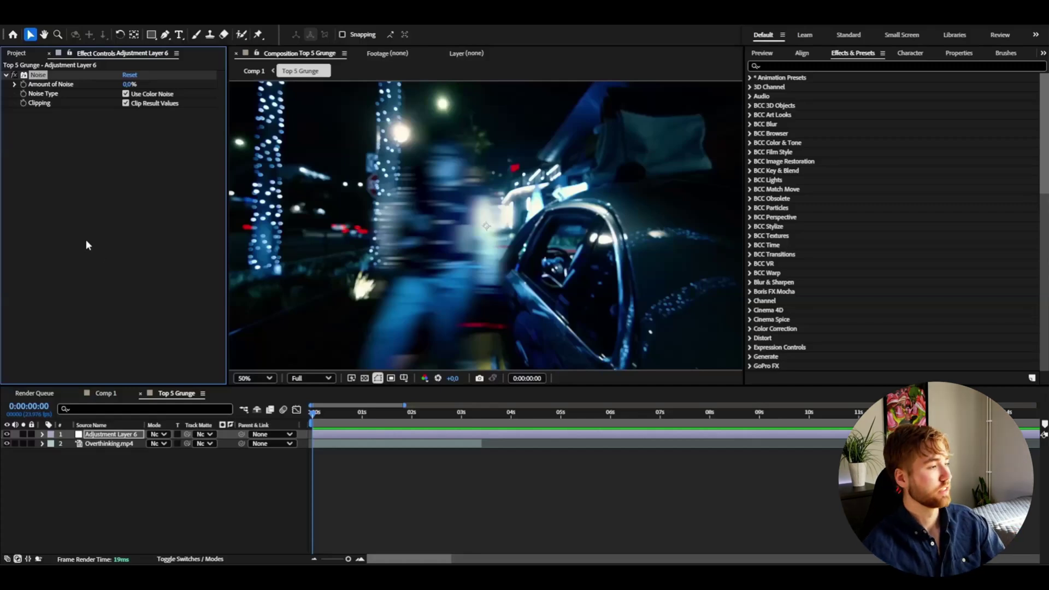
Set the adjustment layer's Amount of Noise to 50% and inspect the grain up close
drag(129, 84, 143, 81)
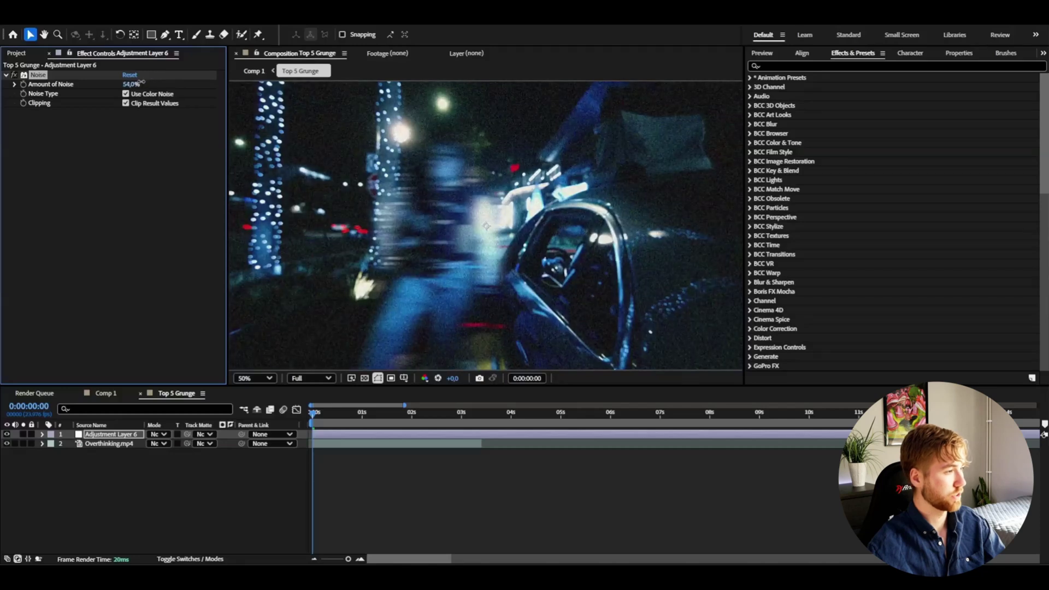
scroll(500, 235, up, 4)
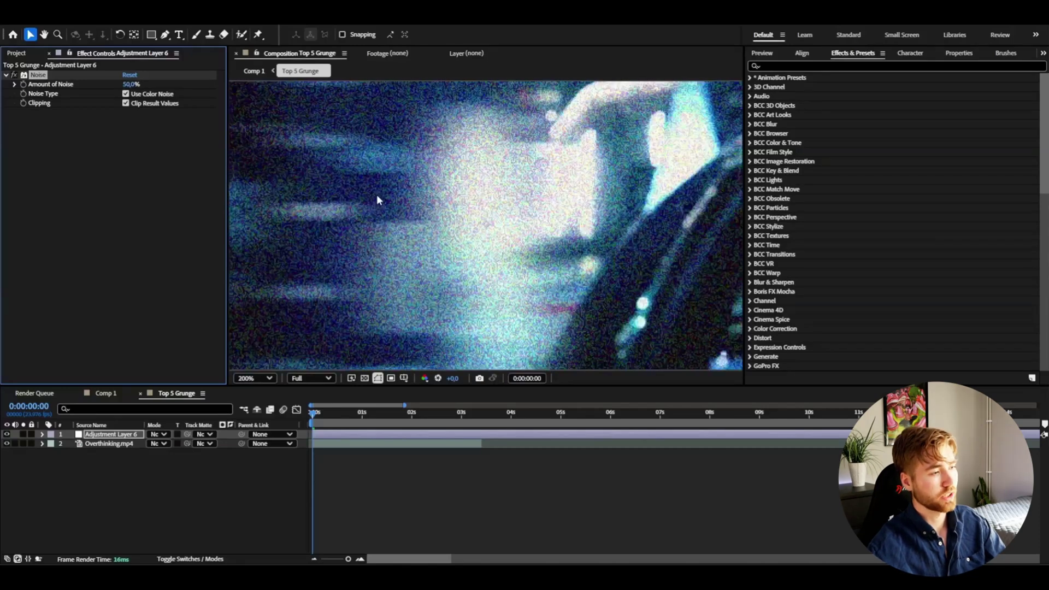
click(126, 102)
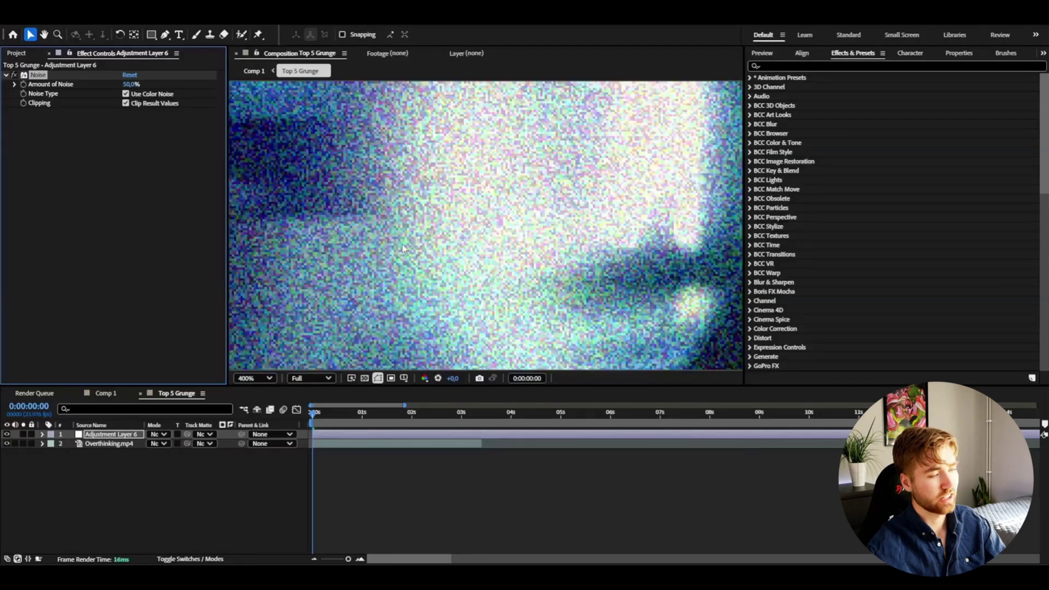
Apply a Mosaic effect to the adjustment layer with 400 horizontal and 400 vertical blocks, and inspect the result up close
click(97, 443)
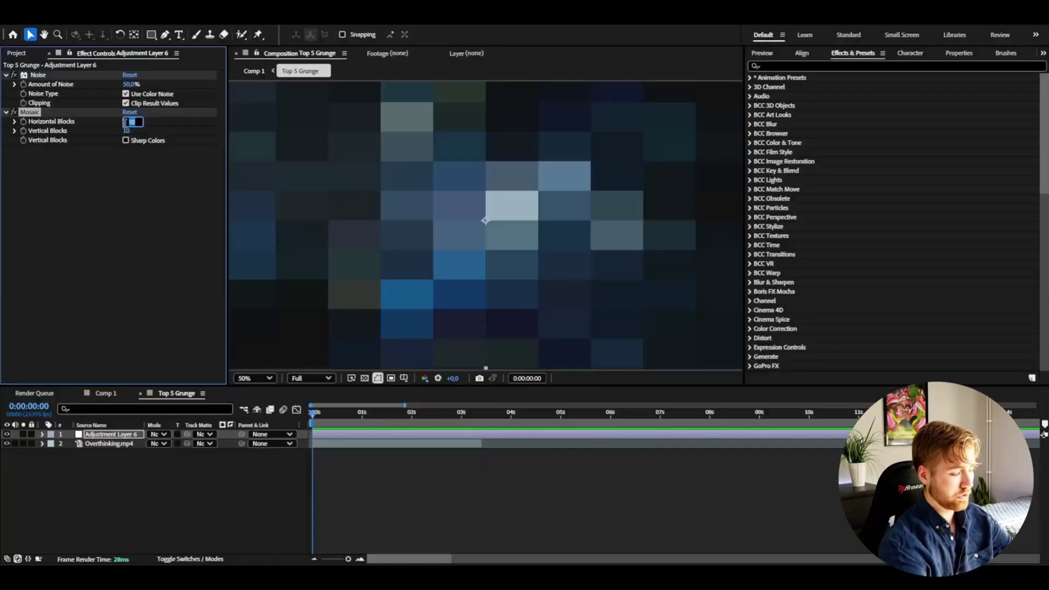
text(4)
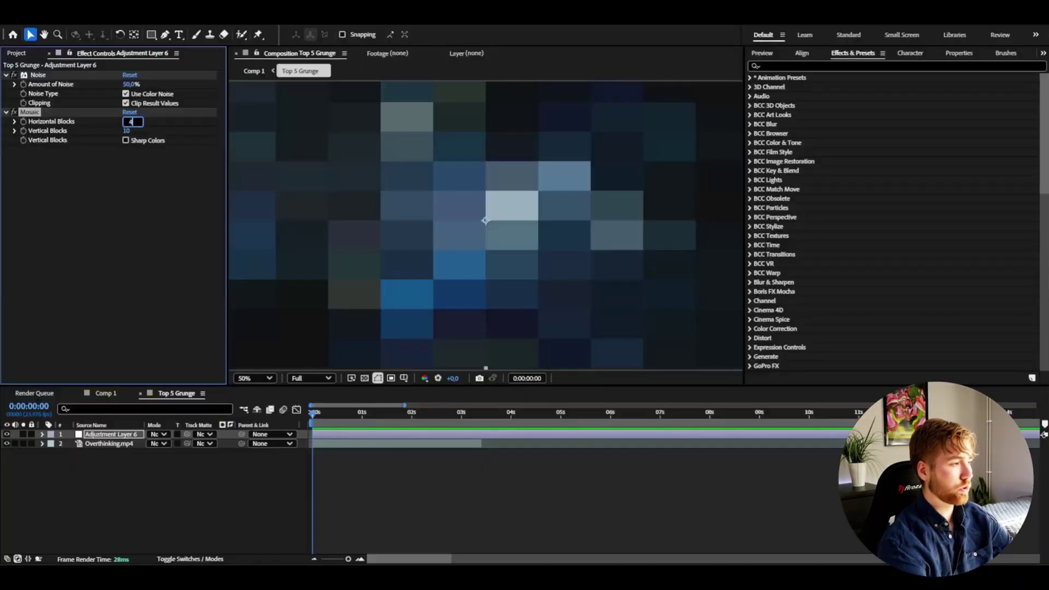
text(00)
key(Tab)
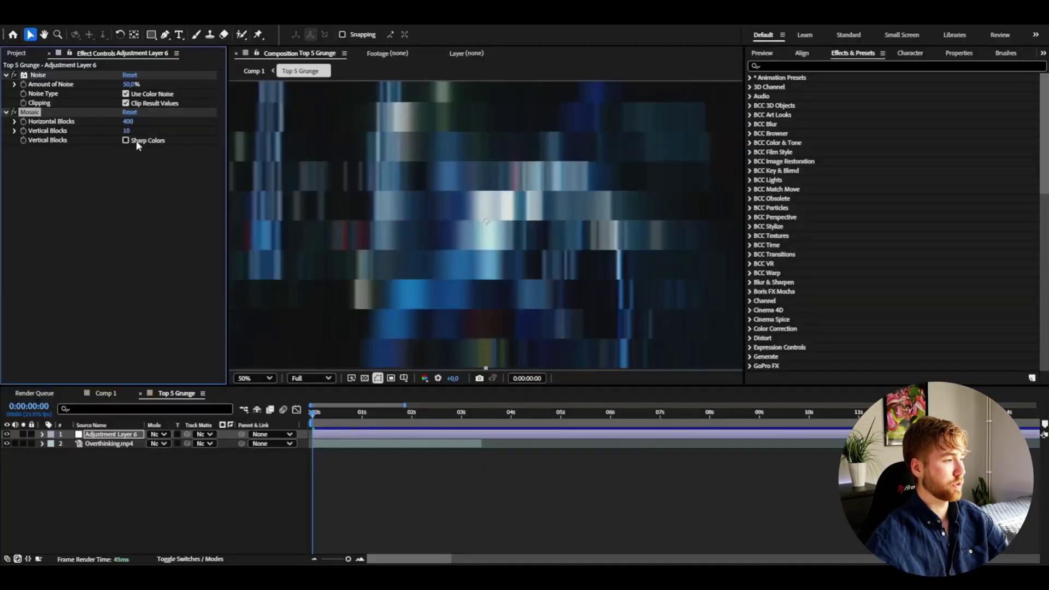
text(400)
key(Return)
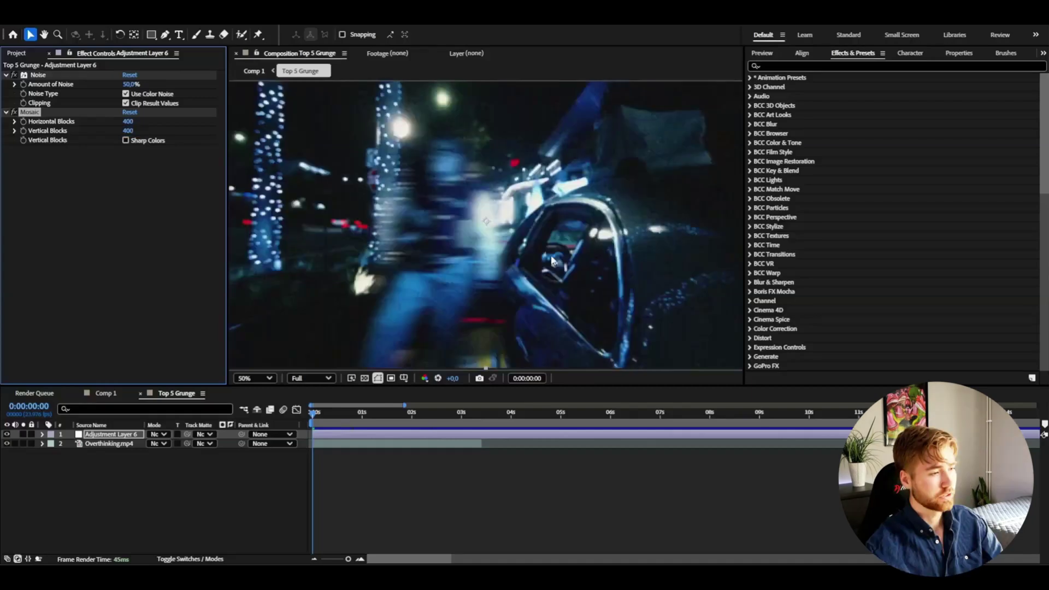
key(period)
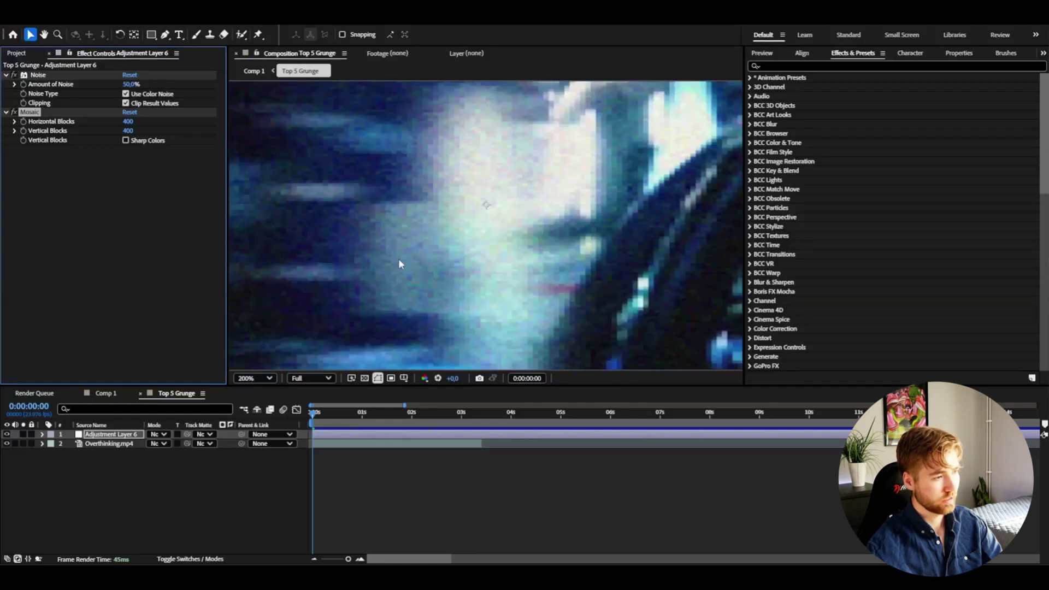
key(comma)
key(comma)
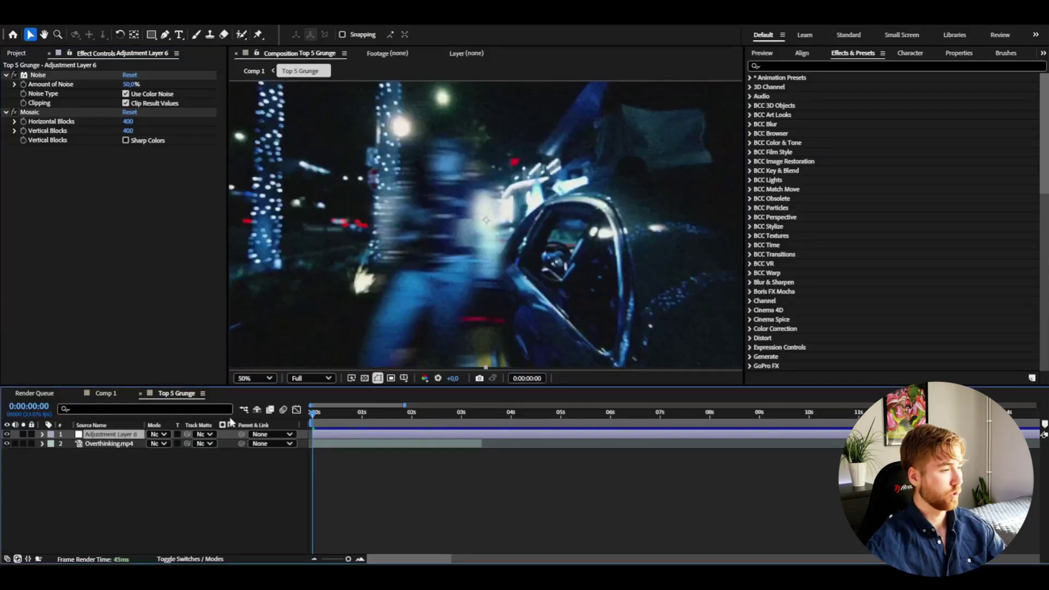
Add Hue/Saturation to the adjustment layer, lower Master Saturation to -40, and compare the effect around 0:00:01:12
key(ctrl+space)
text(hue)
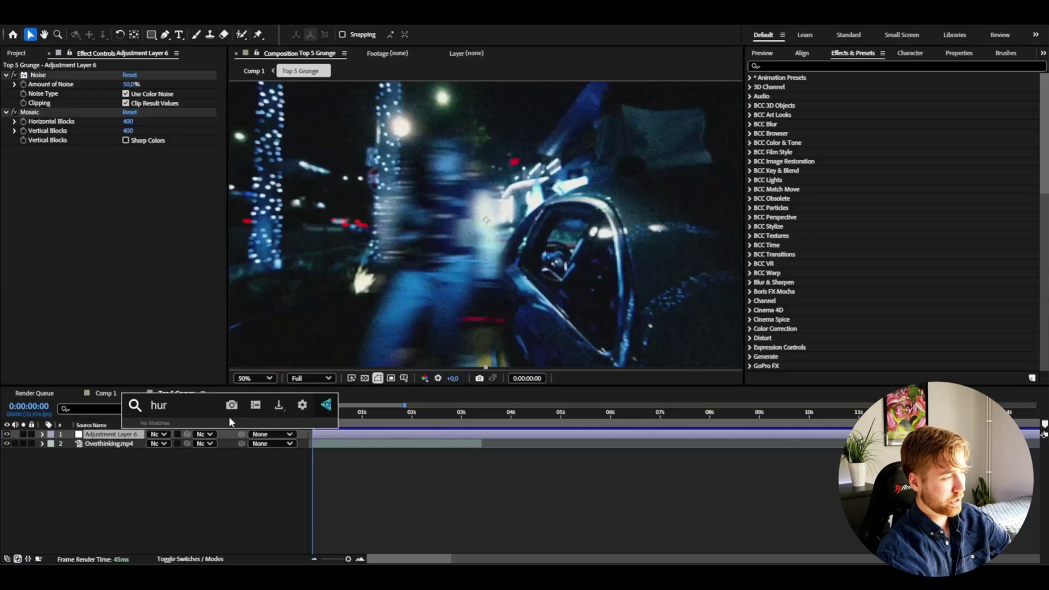
key(Return)
drag(122, 254, 84, 254)
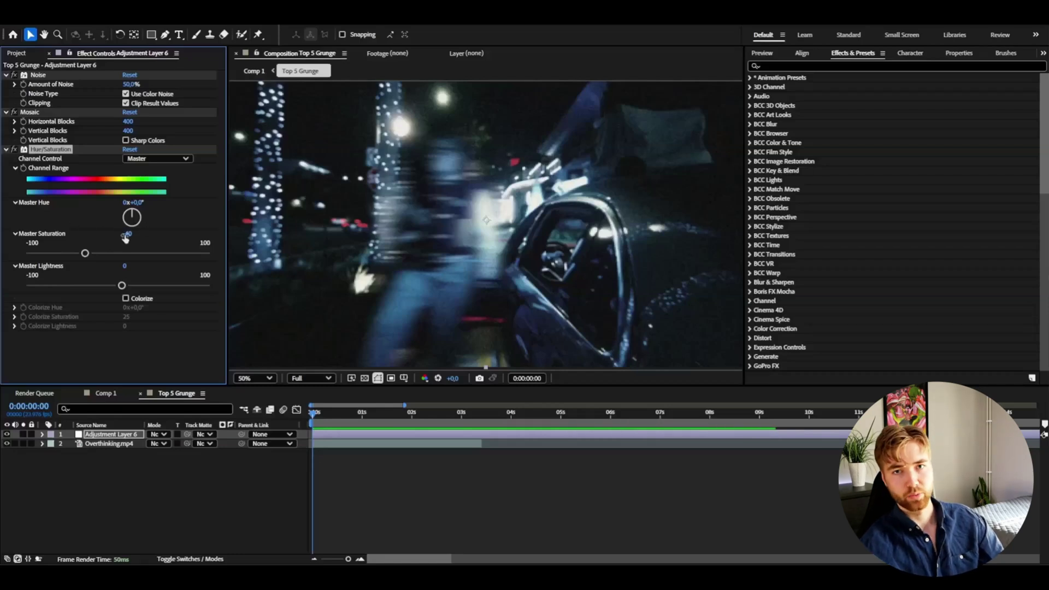
drag(349, 413, 387, 421)
click(13, 151)
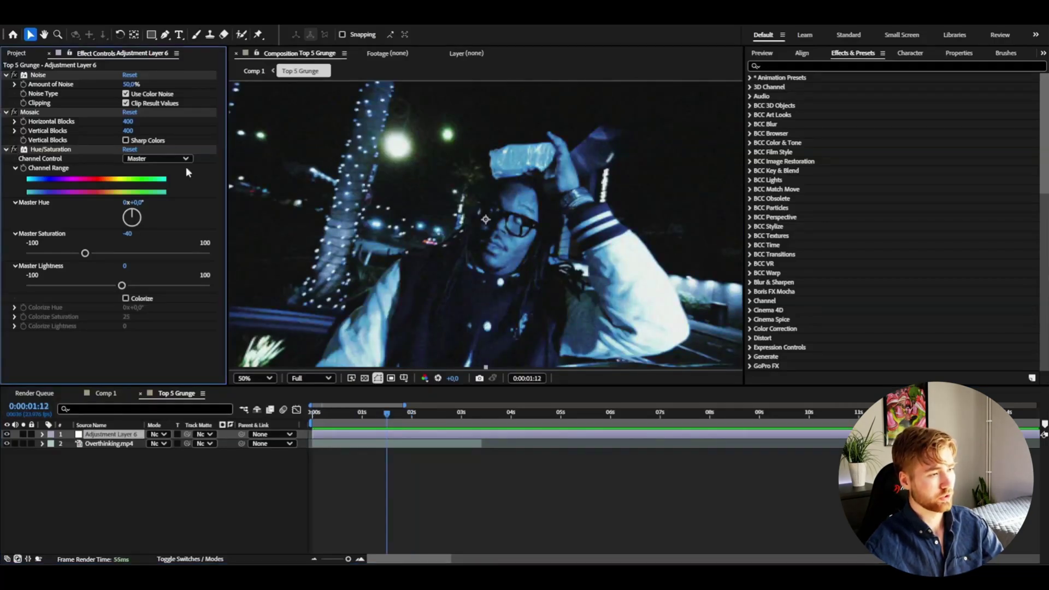
Add an Exposure effect to the adjustment layer and keyframe its Exposure at about -0.60 on the first frame
click(369, 435)
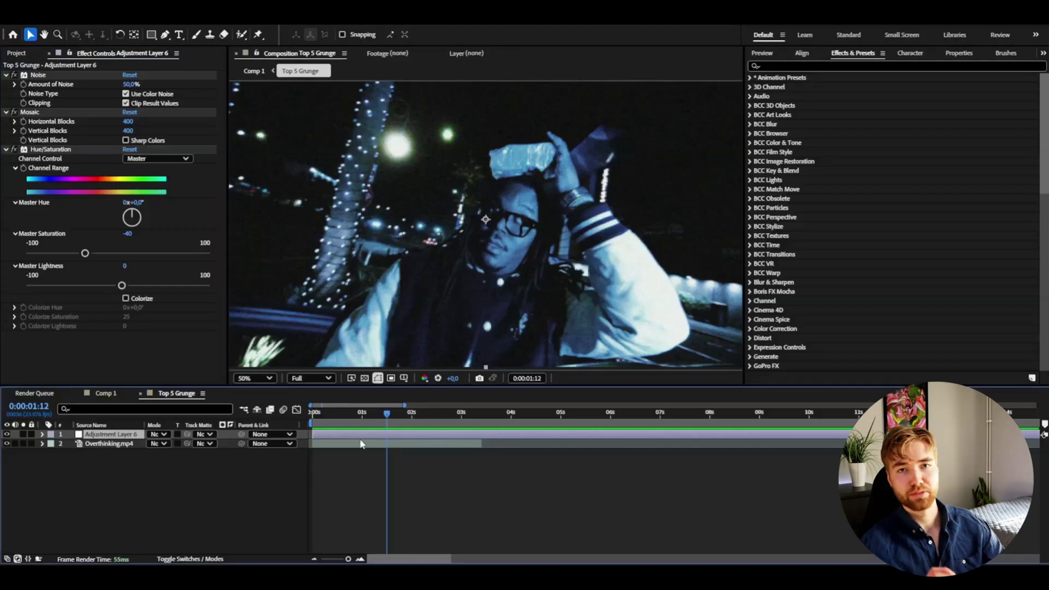
key(ctrl+space)
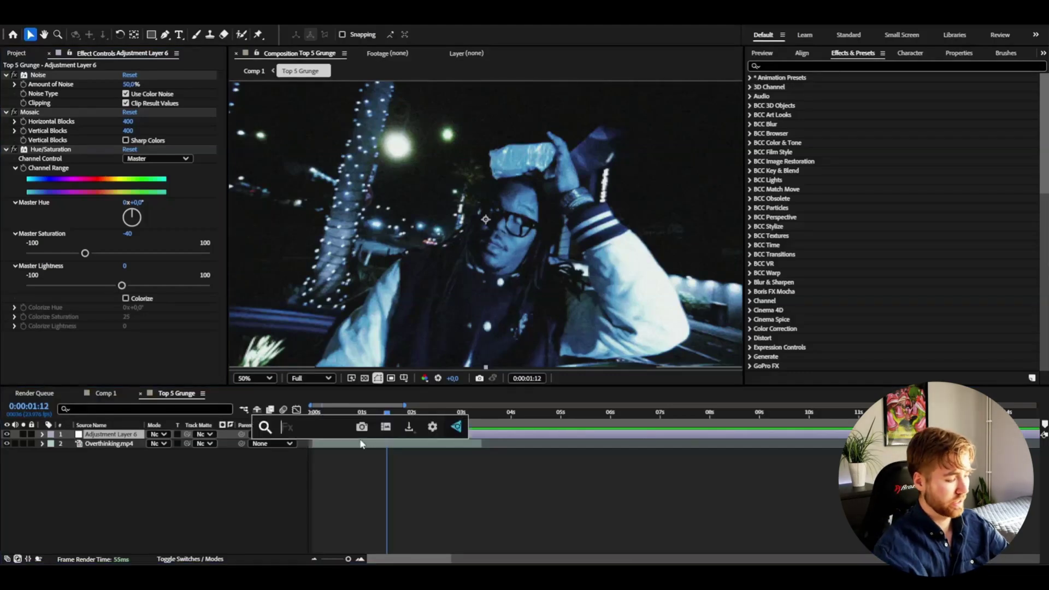
text(ex)
key(Down)
key(Return)
key(Home)
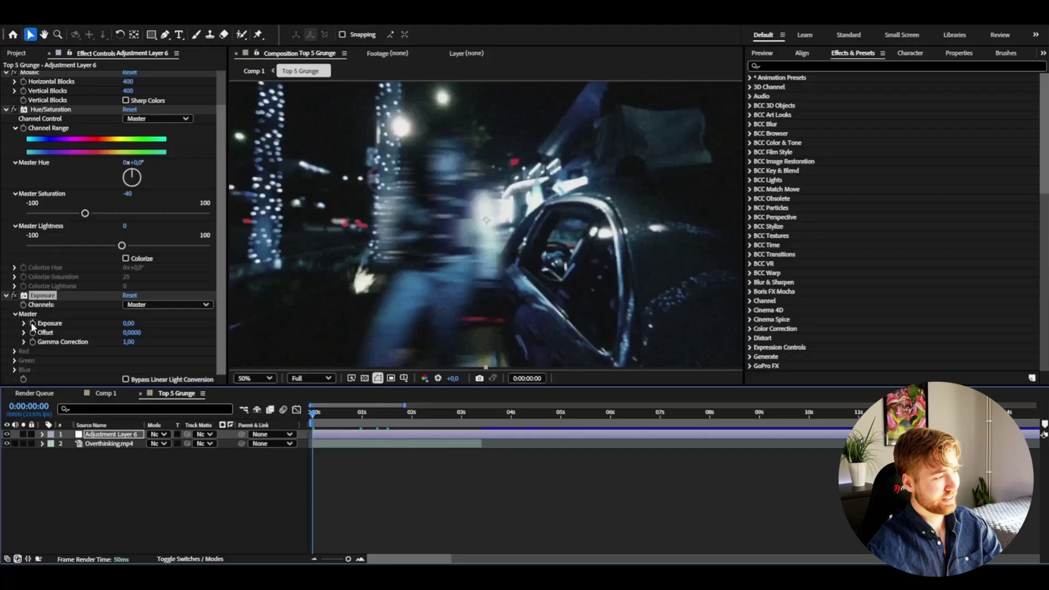
click(31, 327)
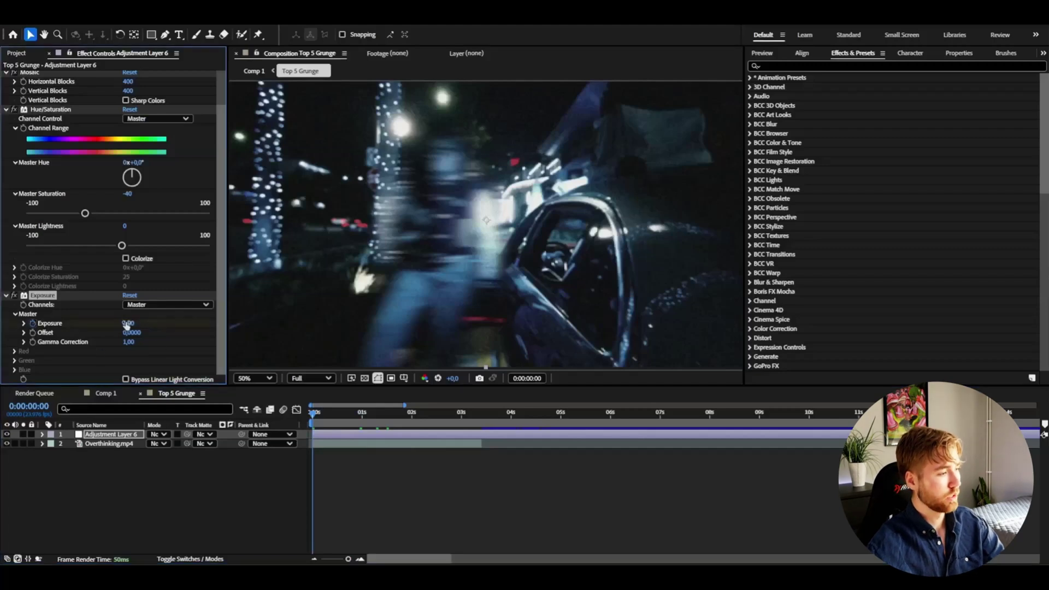
drag(127, 323, 96, 328)
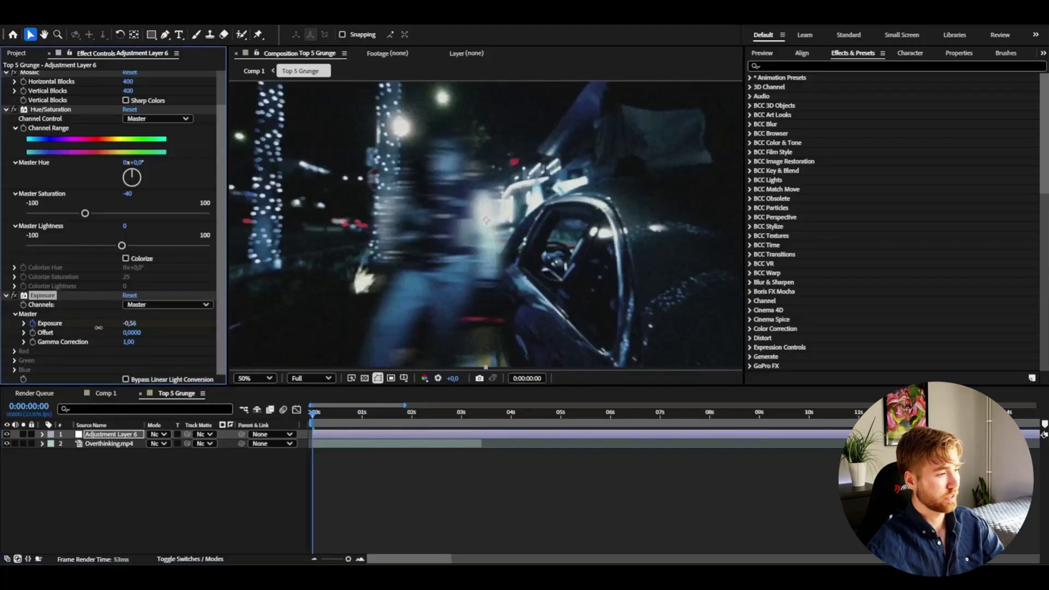
Advance frame by frame and keyframe varying Exposure values for a flicker, ending with 0.56 at 0:00:00:05
click(762, 53)
click(812, 67)
drag(745, 296, 887, 295)
drag(131, 324, 187, 327)
key(Page_Down)
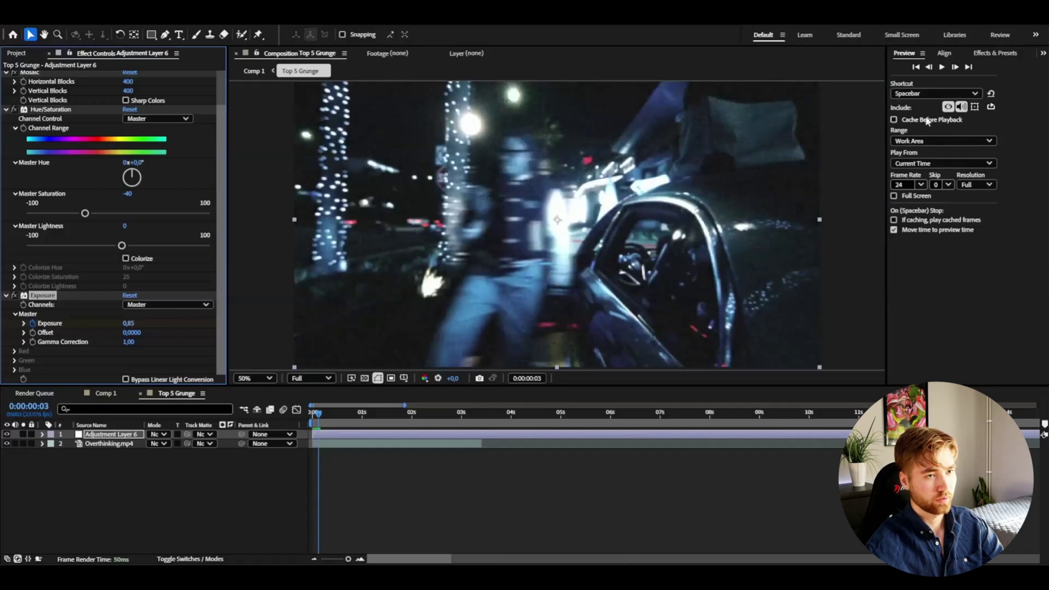
click(955, 67)
drag(129, 323, 164, 324)
click(956, 67)
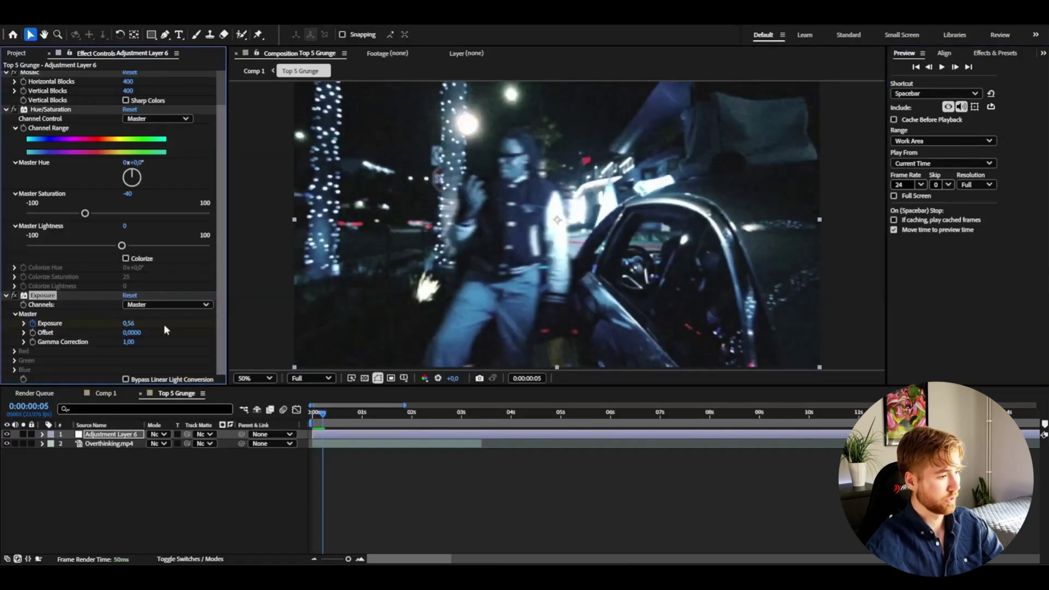
Reveal the Exposure keyframes in the timeline and add a loopOut() expression to the Exposure property
click(42, 435)
click(51, 444)
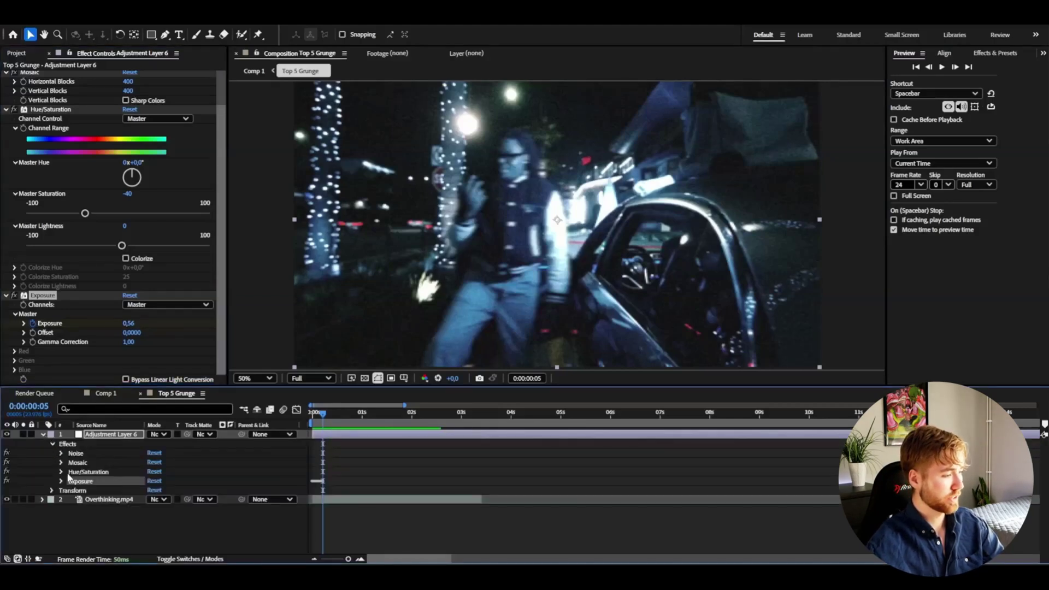
click(60, 481)
click(71, 499)
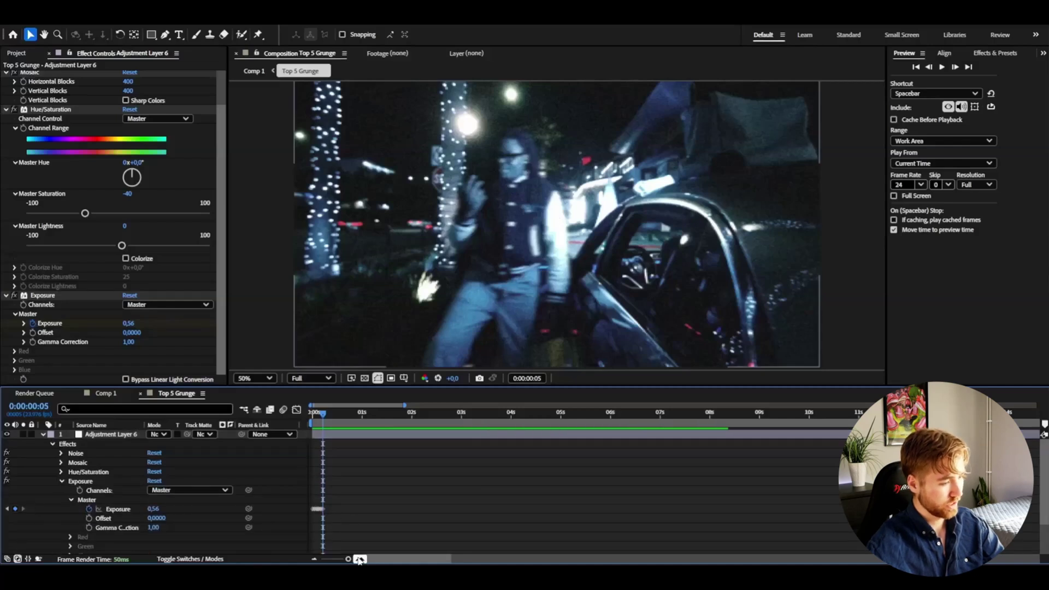
key(=)
key(=)
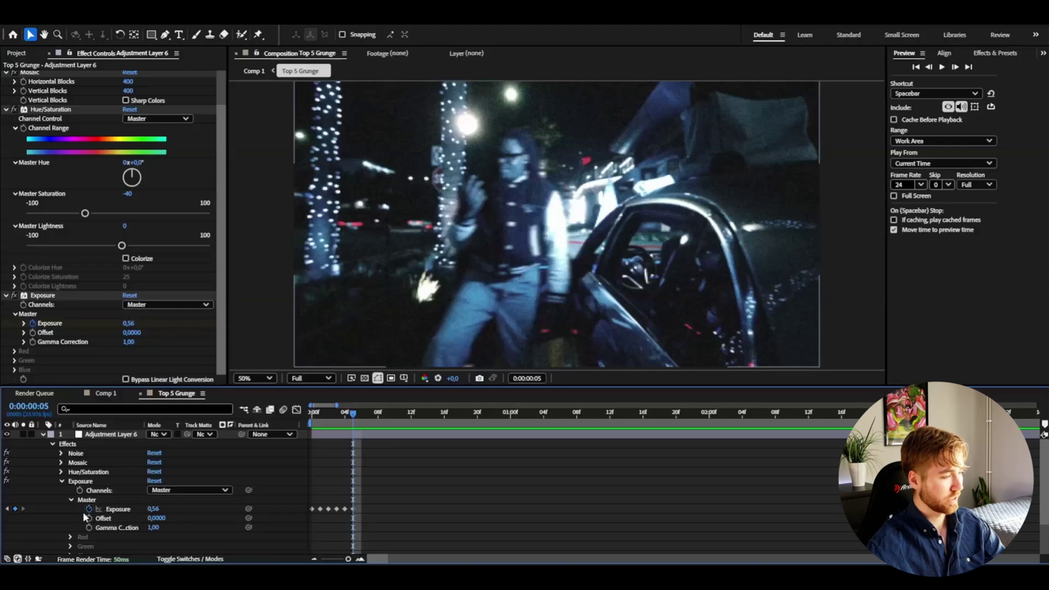
alt+click(89, 509)
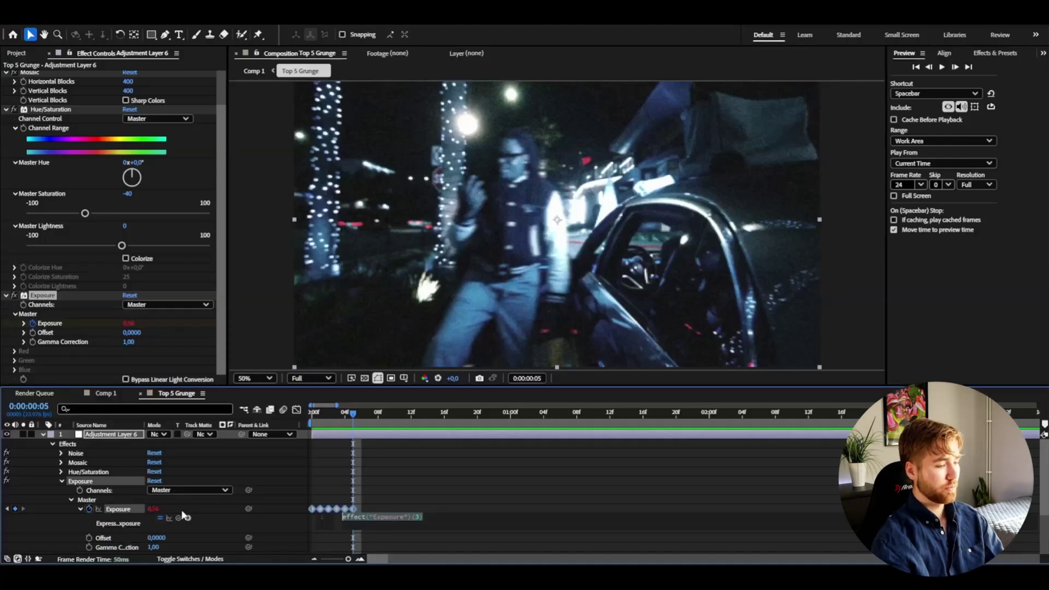
click(186, 518)
click(370, 551)
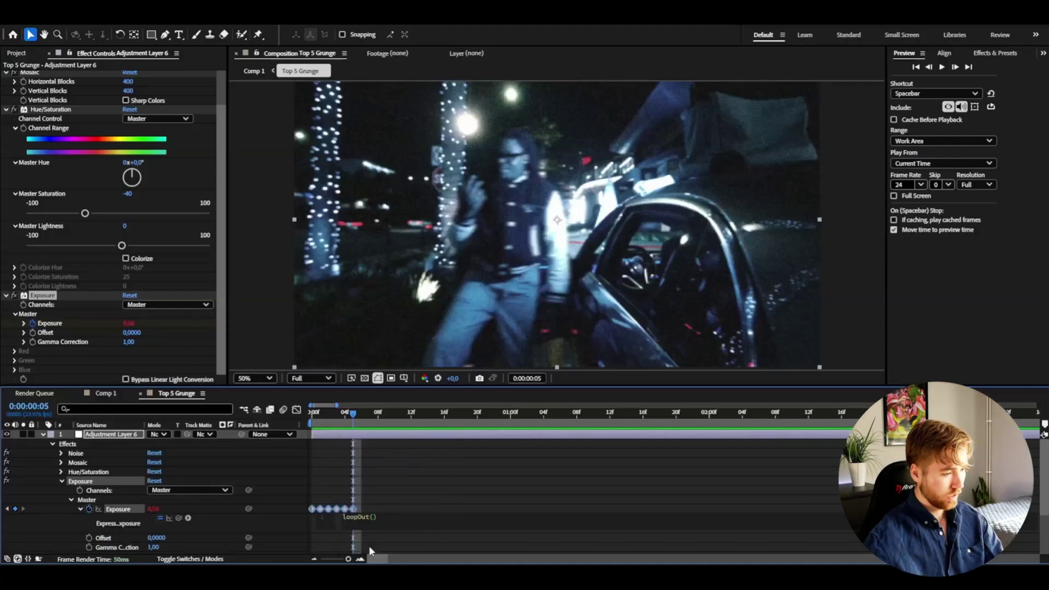
click(368, 507)
Play the composition from the start to preview the looping exposure flicker
key(Home)
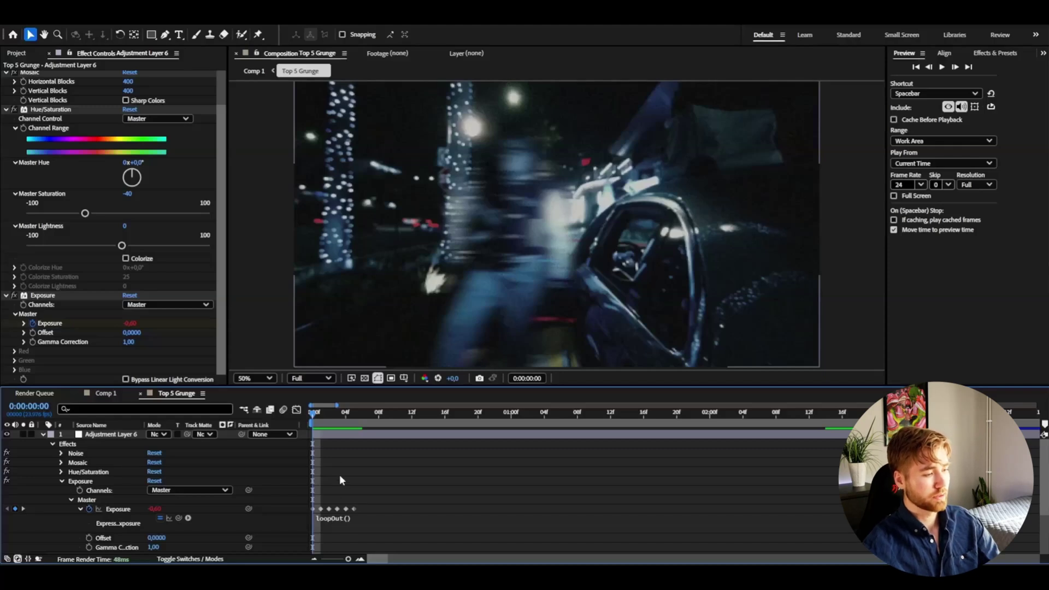
drag(311, 420, 290, 433)
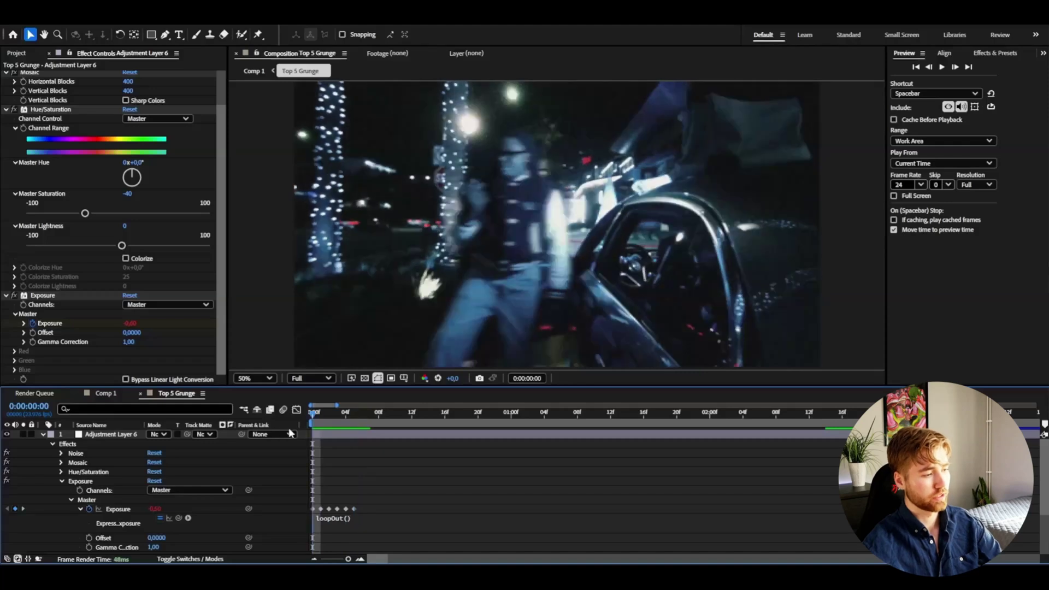
key(space)
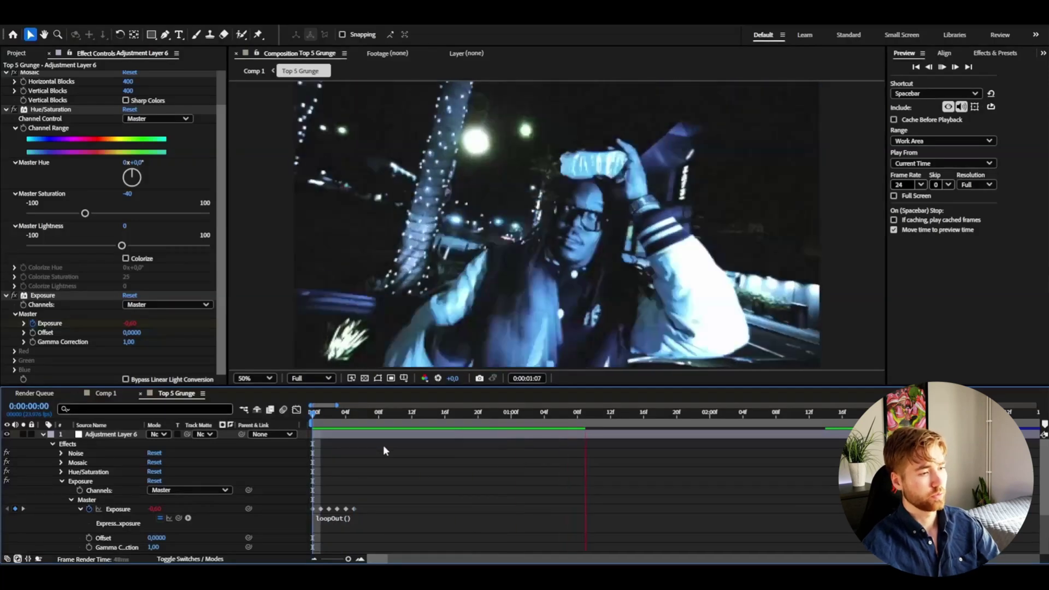
Add Unsharp Mask to the adjustment layer with an amount of 100 and a radius of 3
click(435, 435)
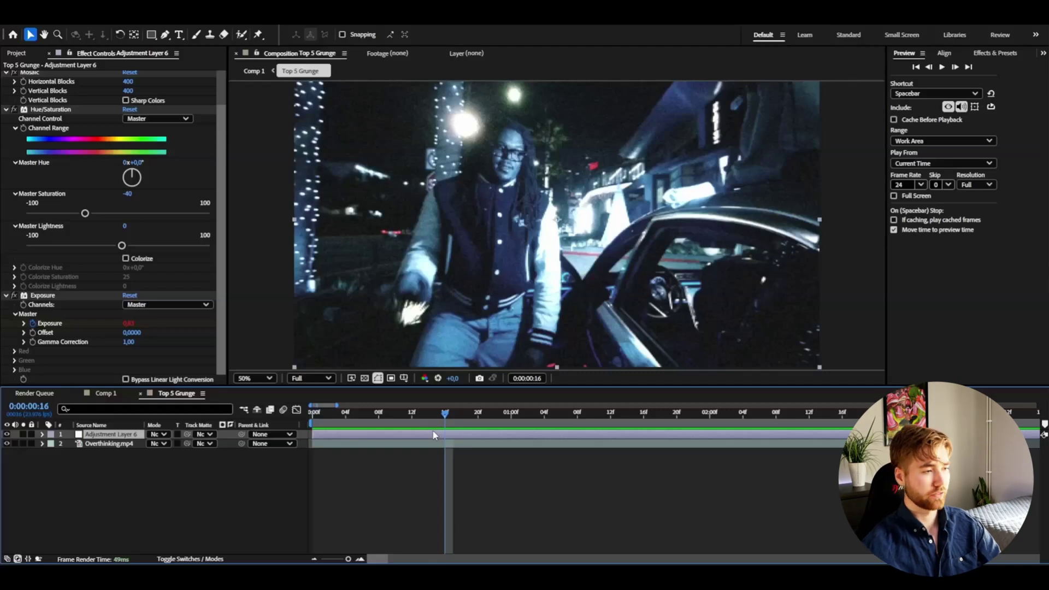
key(ctrl+space)
text(unsh)
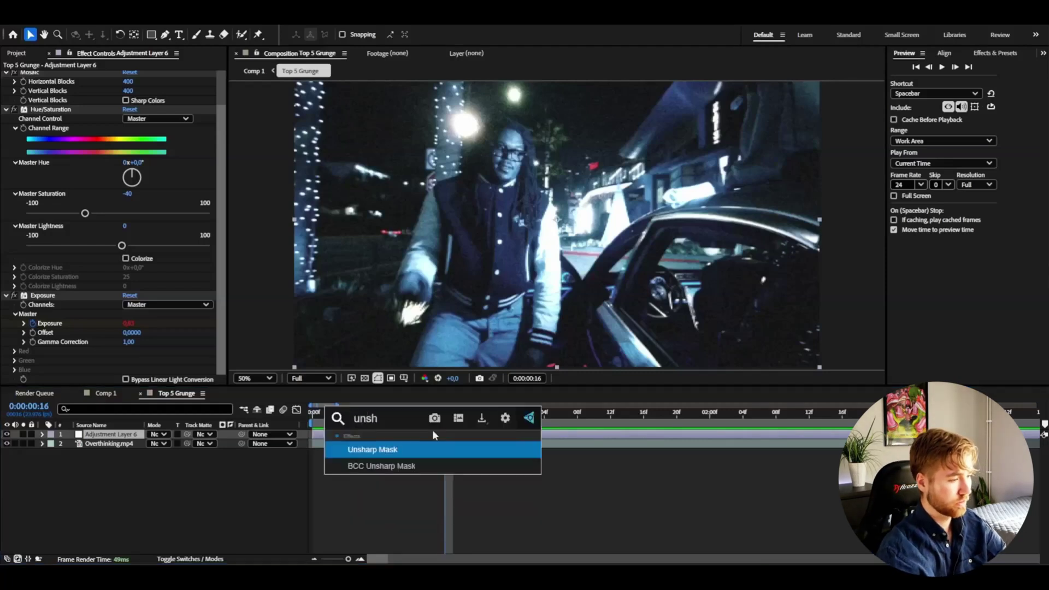
key(Return)
drag(121, 343, 205, 343)
click(131, 356)
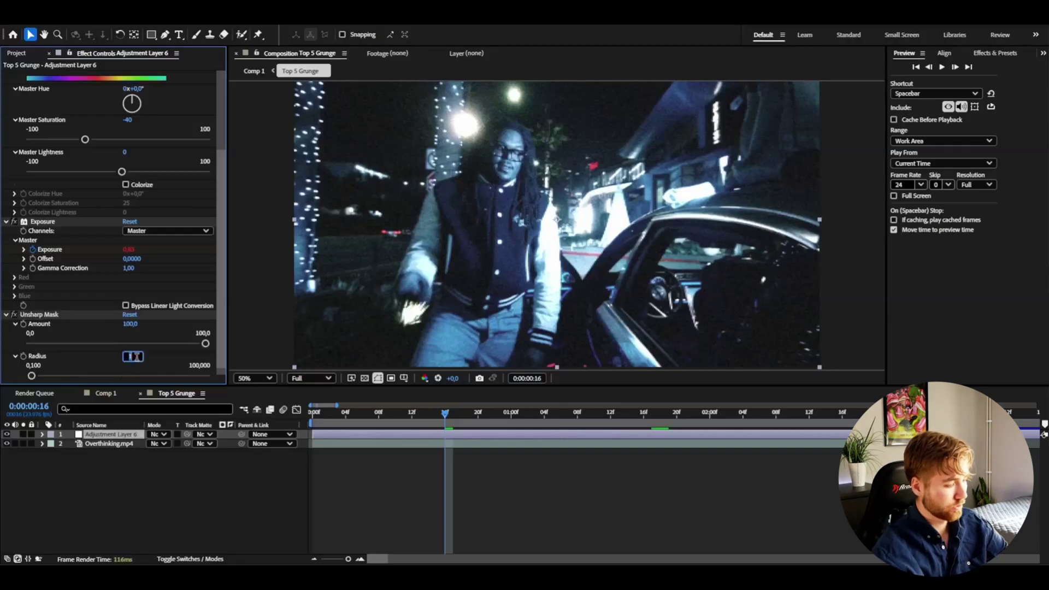
text(3)
key(Return)
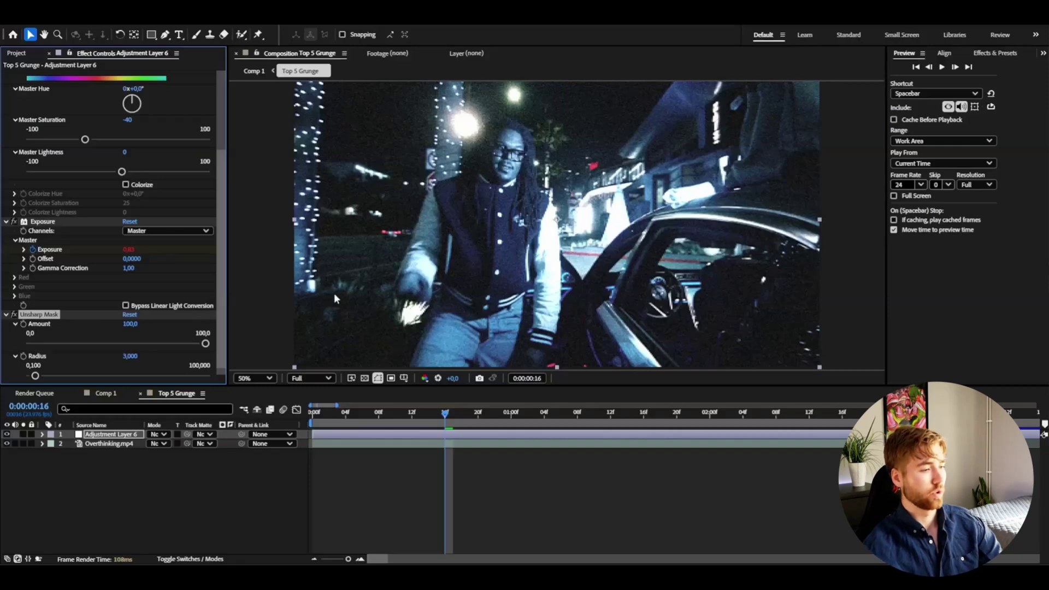
Play the composition from the start and from 0:00:00:15 to review the look, and move the playhead to 0:00:01:16
key(Home)
key(space)
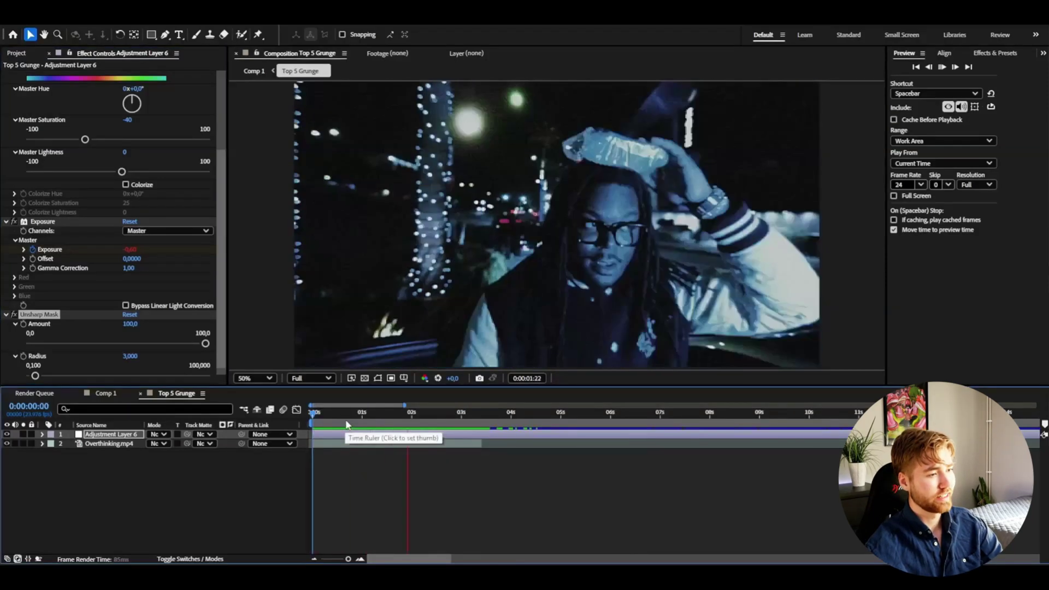
click(346, 419)
key(space)
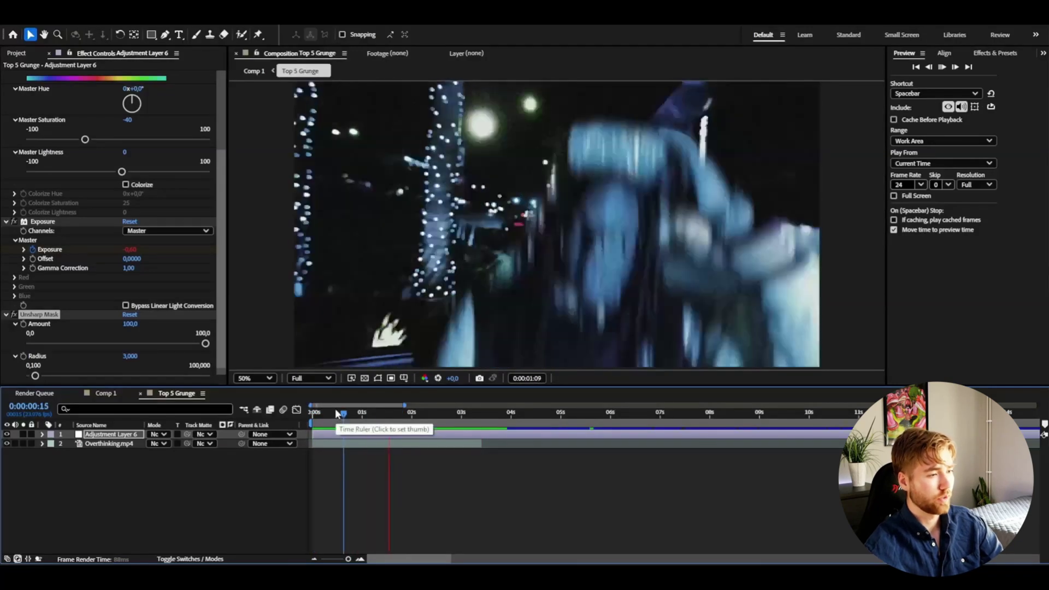
key(space)
drag(359, 414, 364, 415)
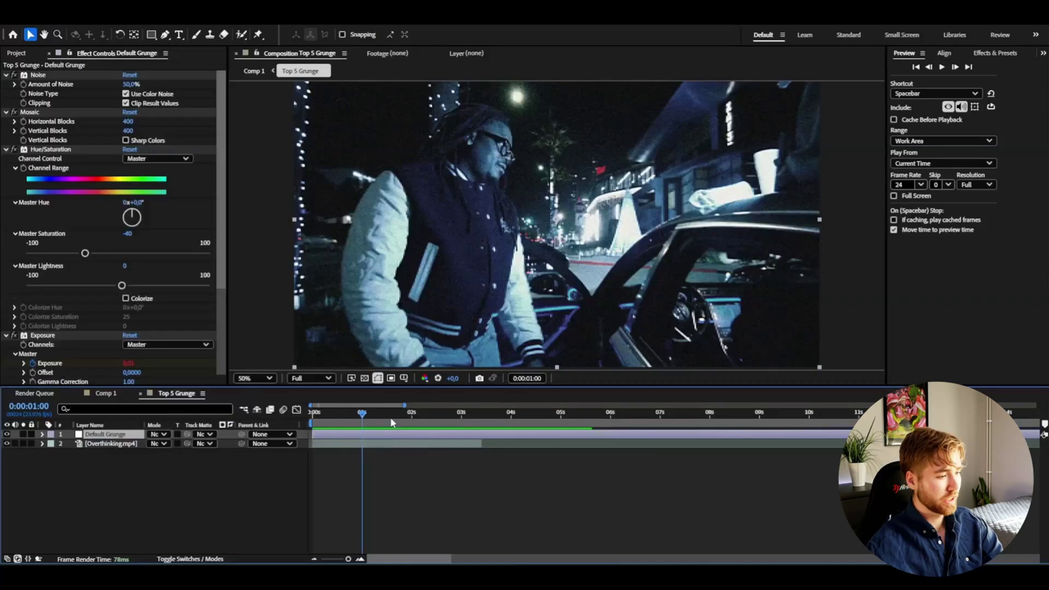
click(395, 415)
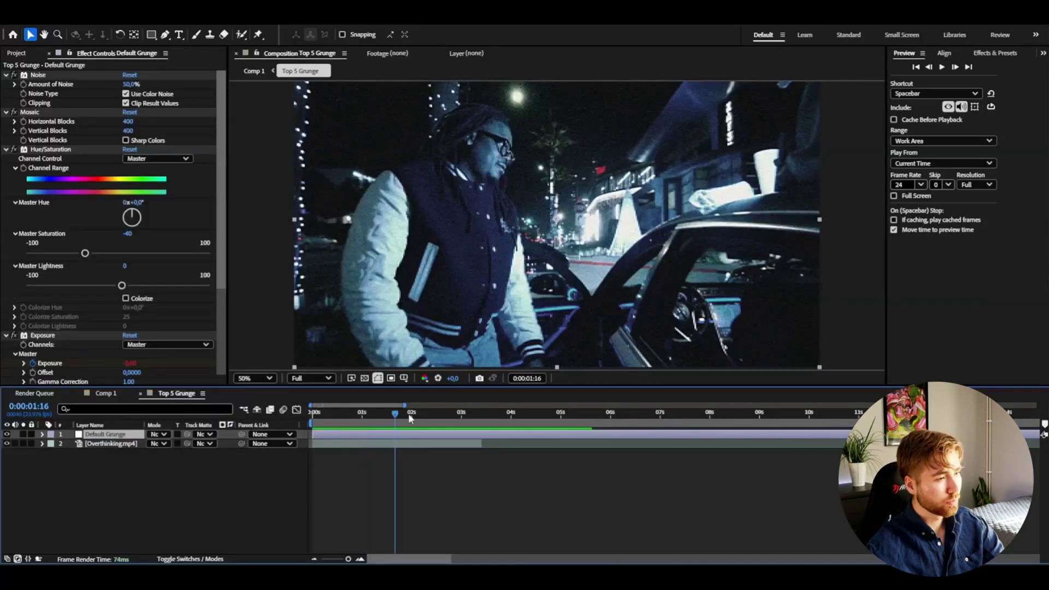
Raise the Noise effect's Amount of Noise on the Default Grunge layer and check the look at other points in time
click(221, 207)
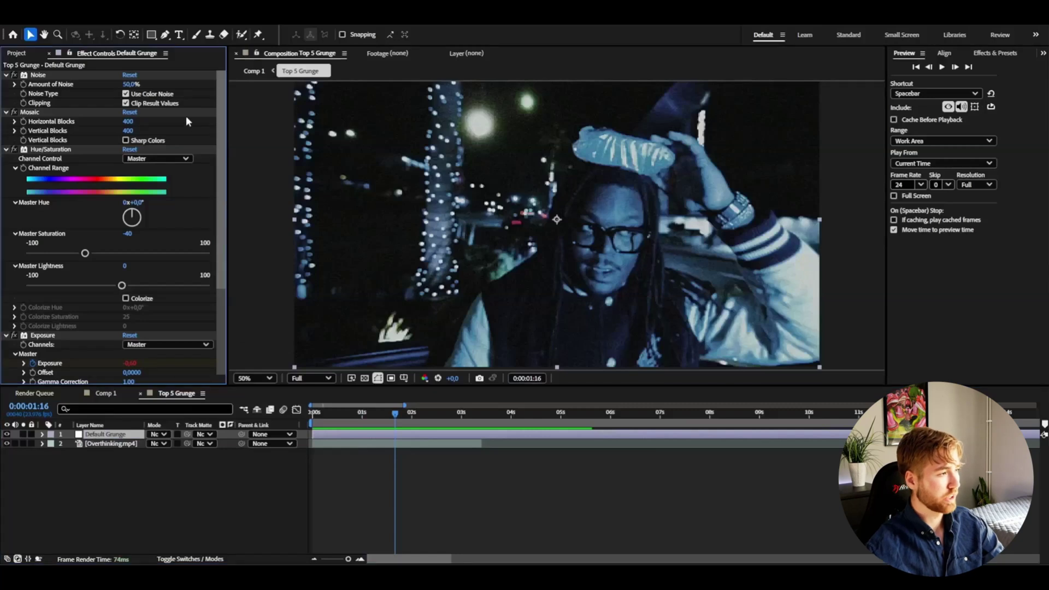
drag(131, 84, 267, 83)
click(430, 414)
click(346, 415)
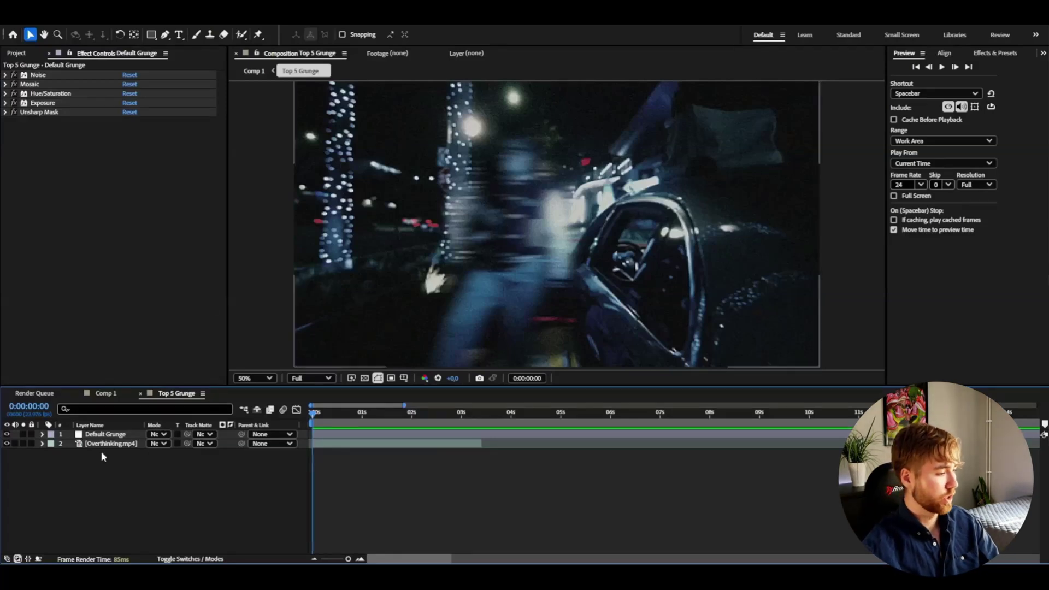
Hide the Default Grunge layer and add a new adjustment layer above it
click(100, 435)
click(6, 434)
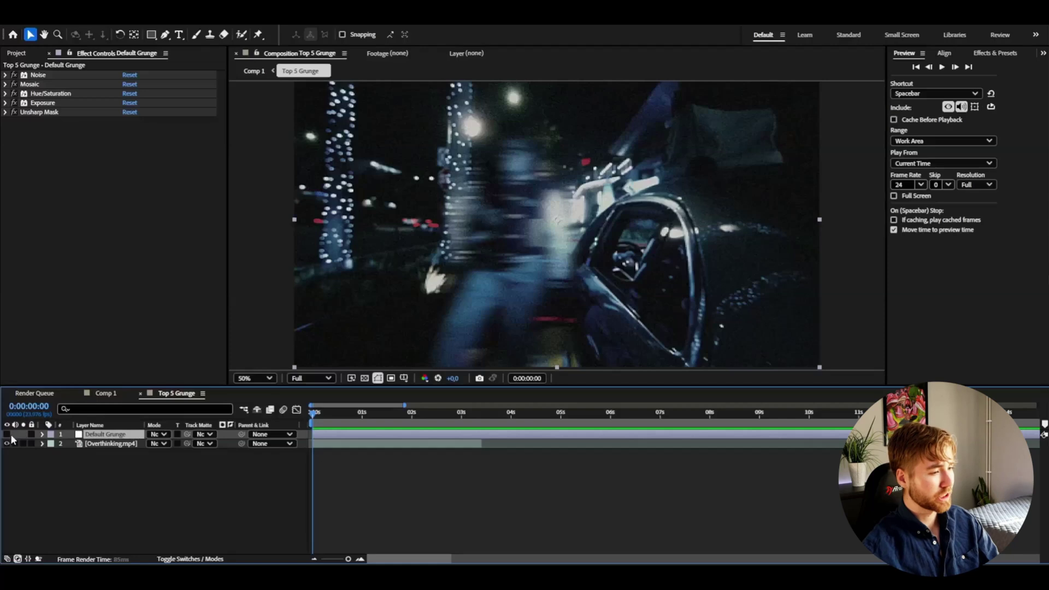
click(169, 502)
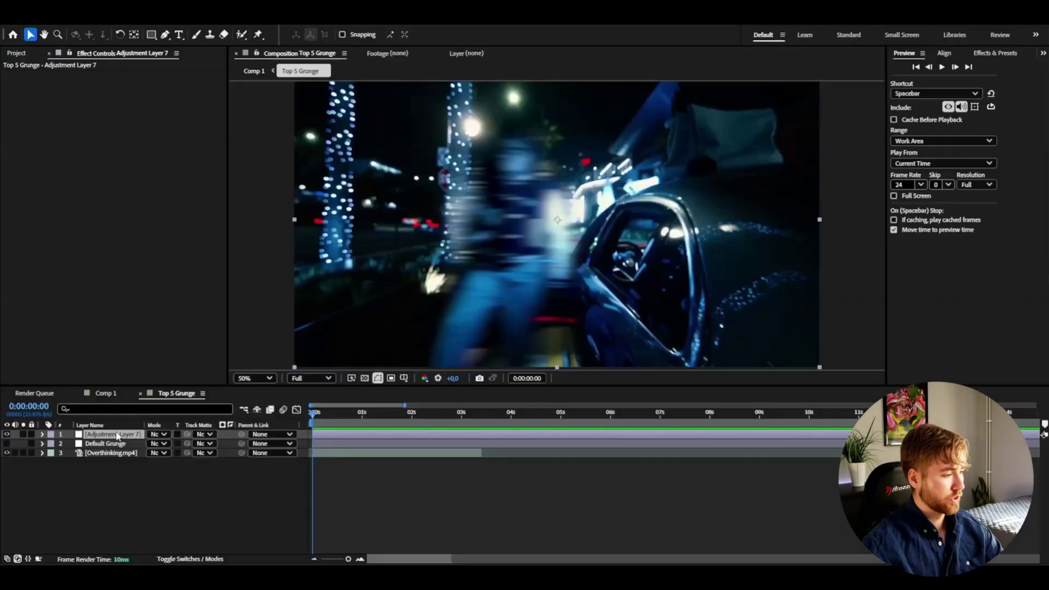
Apply CC Vignette to the new adjustment layer and set its Angle of View to 70
click(117, 436)
key(ctrl+space)
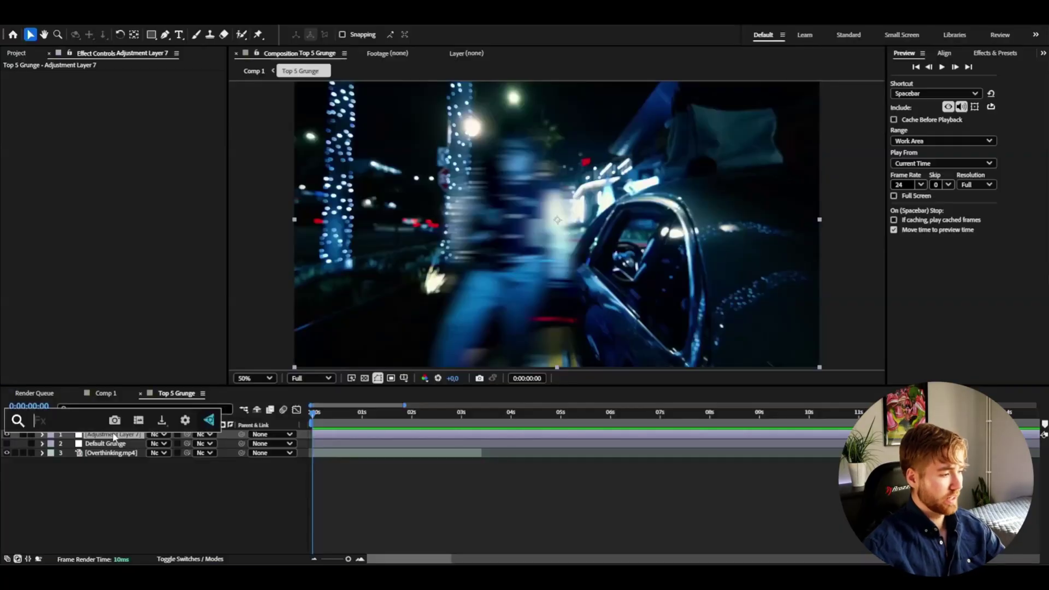
text(cc vignette)
key(Return)
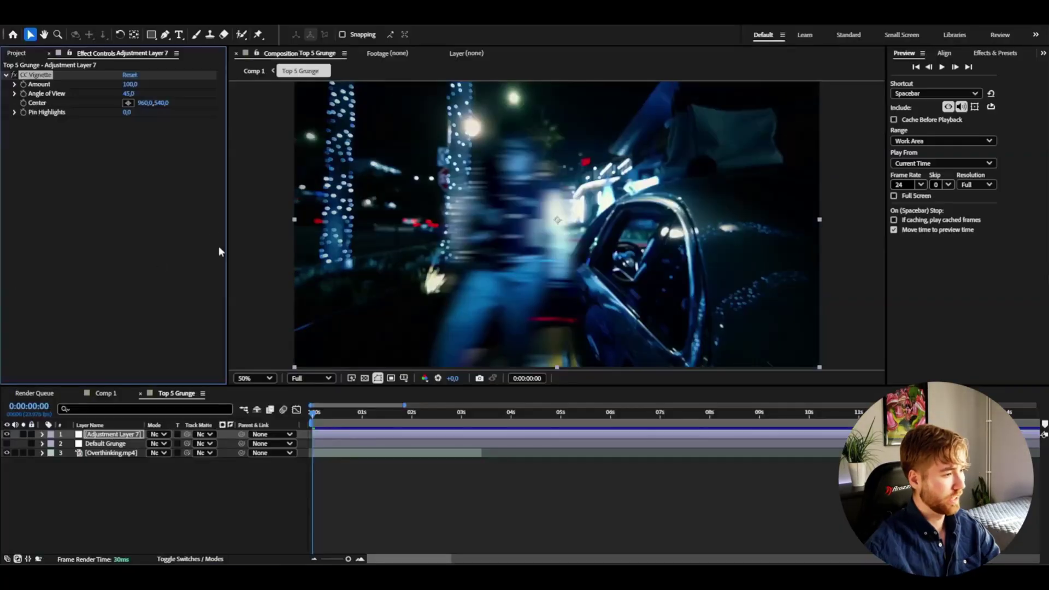
click(127, 93)
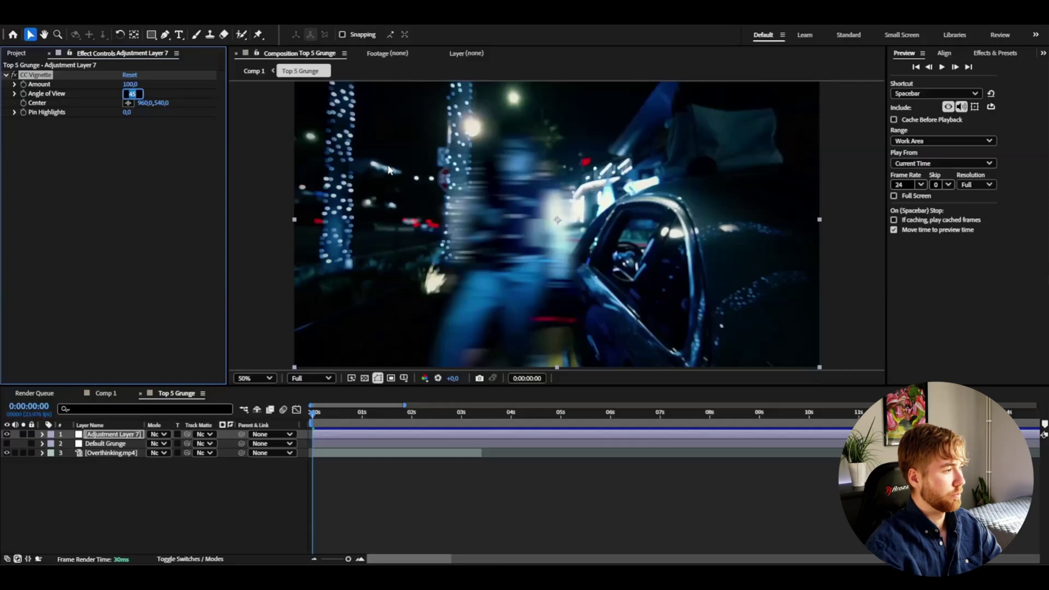
text(70)
key(Return)
Toggle CC Vignette off and on to compare the image with and without it
key(ctrl+space)
key(Escape)
click(14, 75)
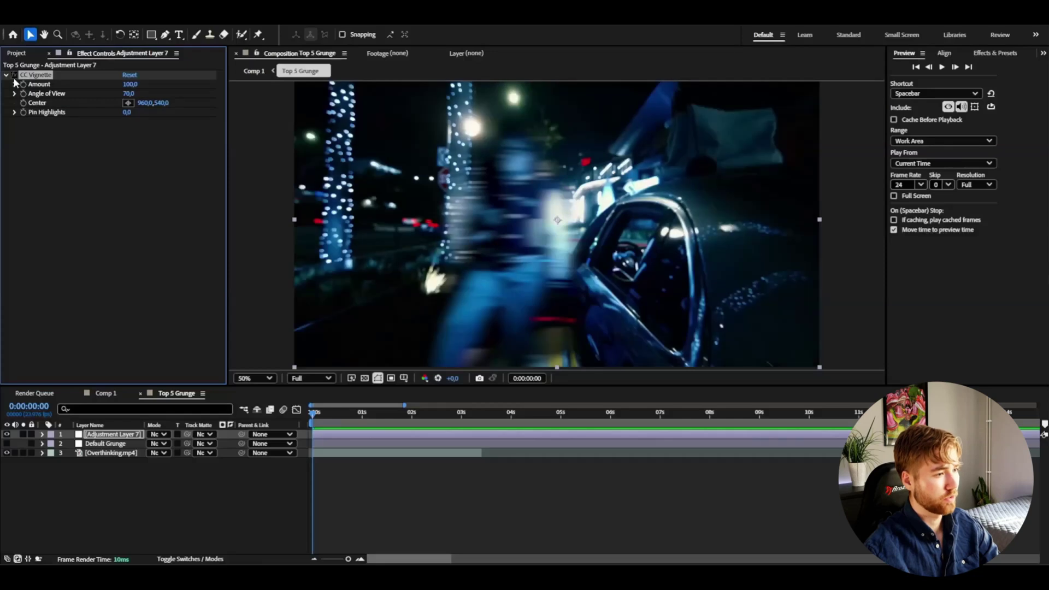
click(13, 75)
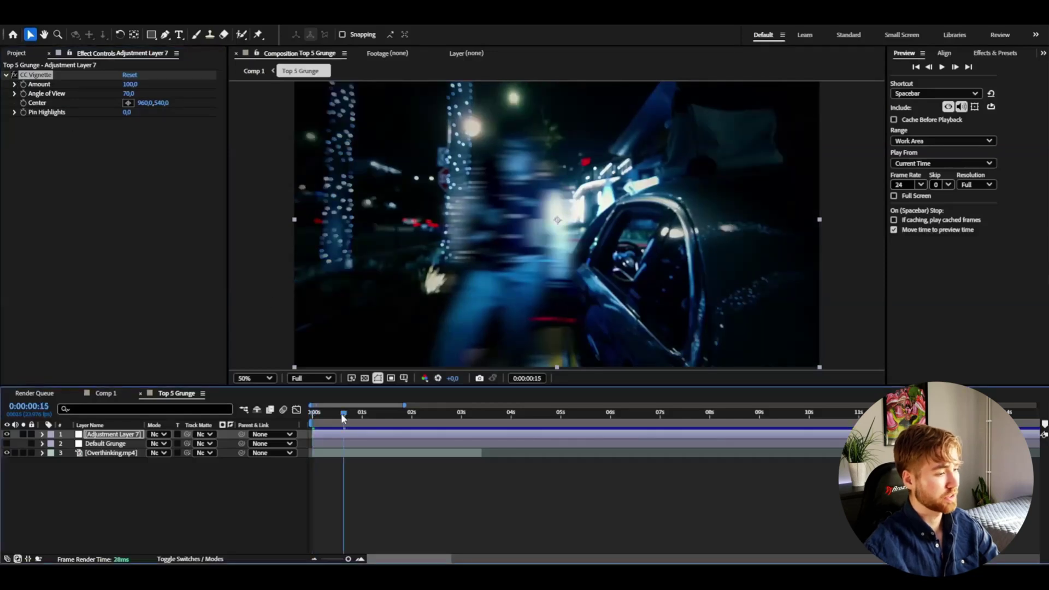
Move the playhead to 0:00:00:15 and add a Noise effect with an Amount of Noise of 75%
click(344, 412)
key(ctrl+space)
text(noise)
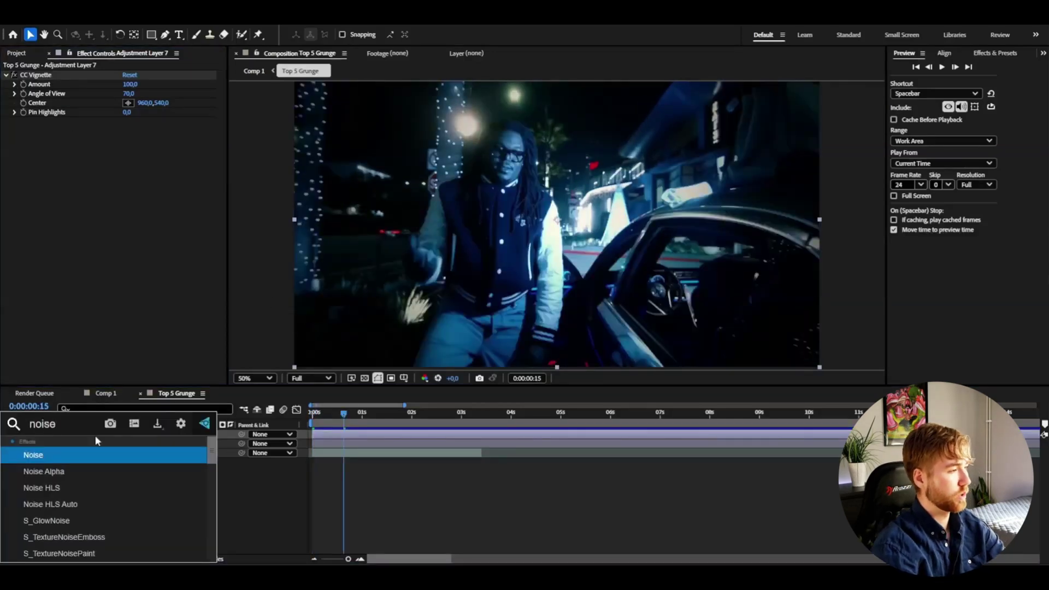
key(Return)
text(75)
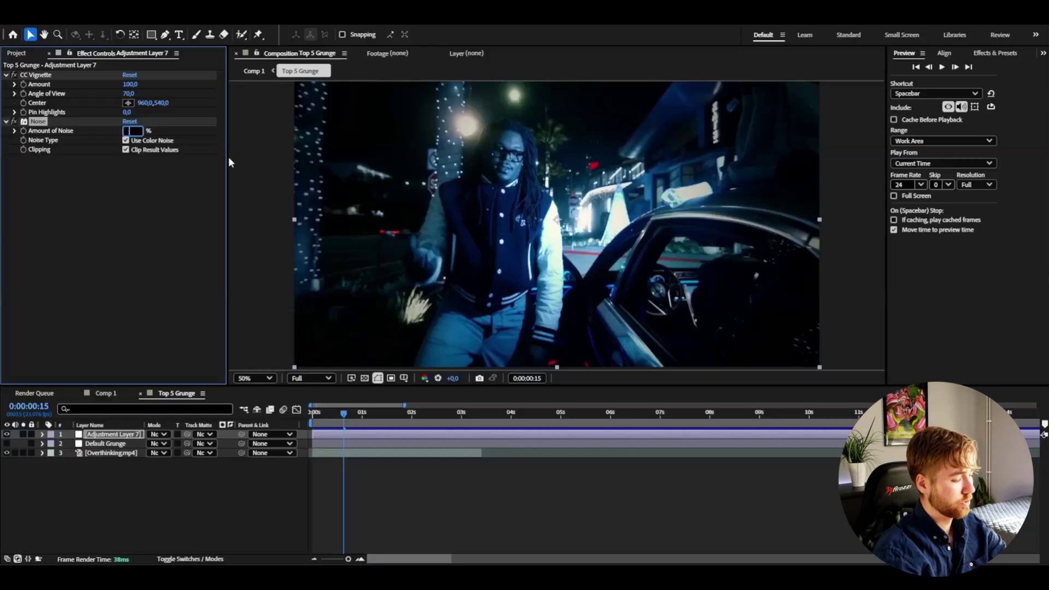
key(Return)
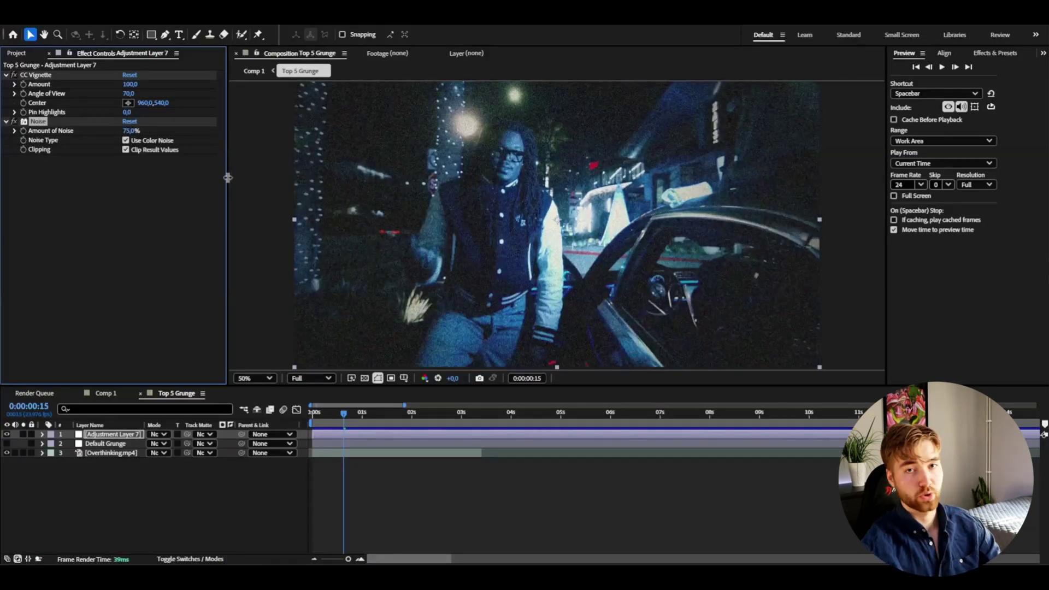
Add Posterize to the adjustment layer with Level 2 and toggle it off and on to compare
key(ctrl+space)
text(pos)
key(Return)
text(2)
key(Return)
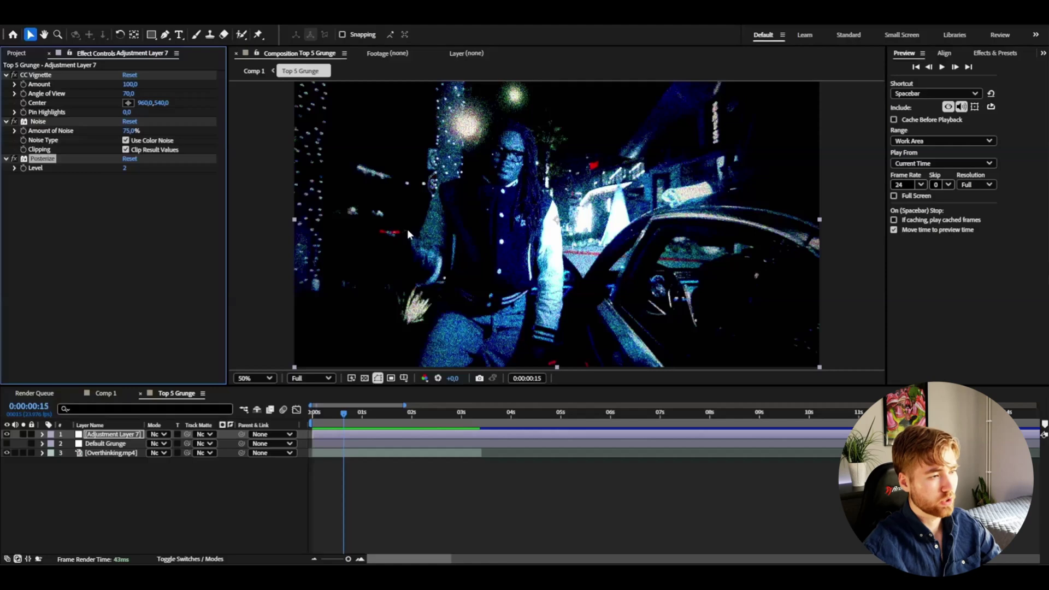
click(13, 159)
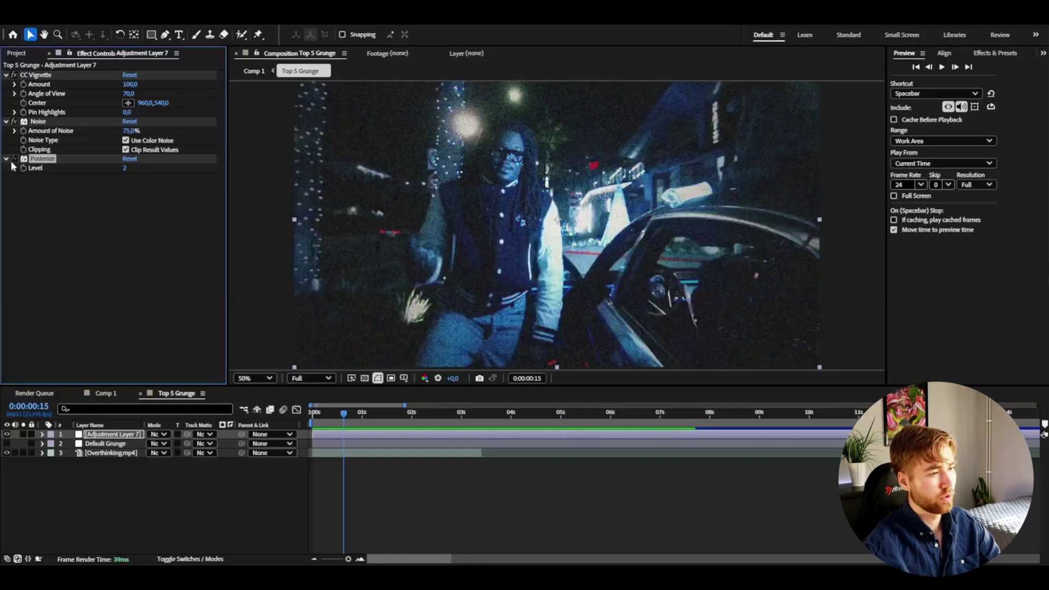
click(13, 159)
Add Mosaic to the adjustment layer with Horizontal and Vertical Blocks both at 500
key(ctrl+space)
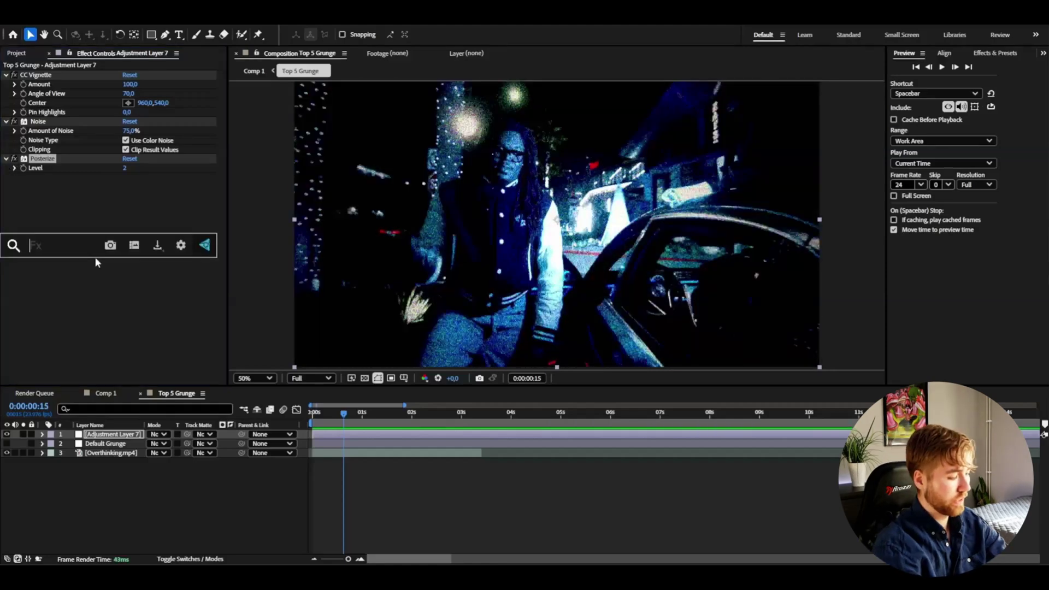
text(mosaic)
key(Return)
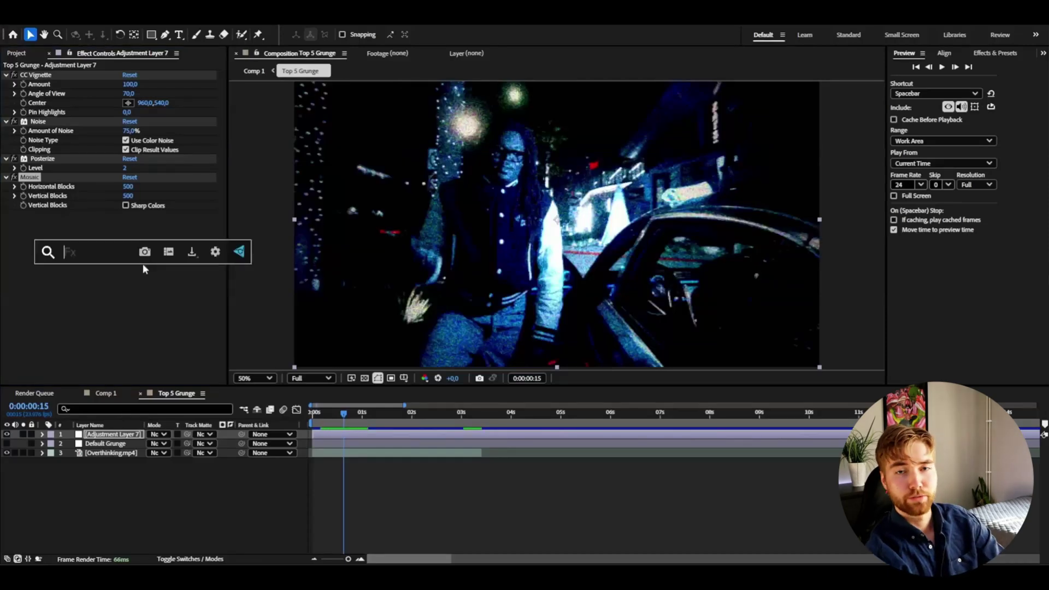
Add Fast Box Blur with a Blur Radius of 1 and Repeat Edge Pixels enabled
text(fast box blur)
key(Return)
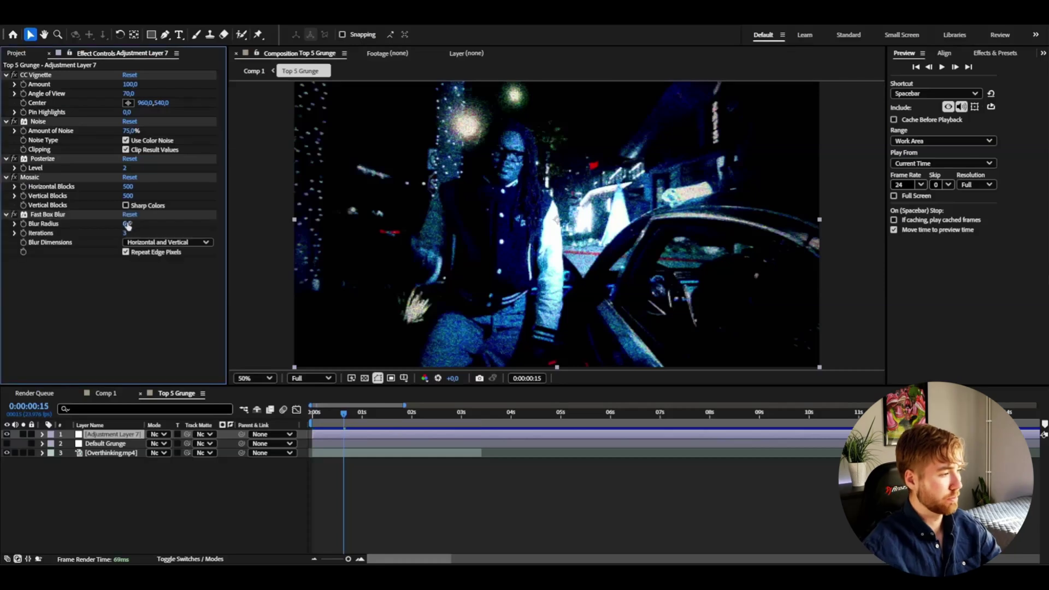
click(127, 226)
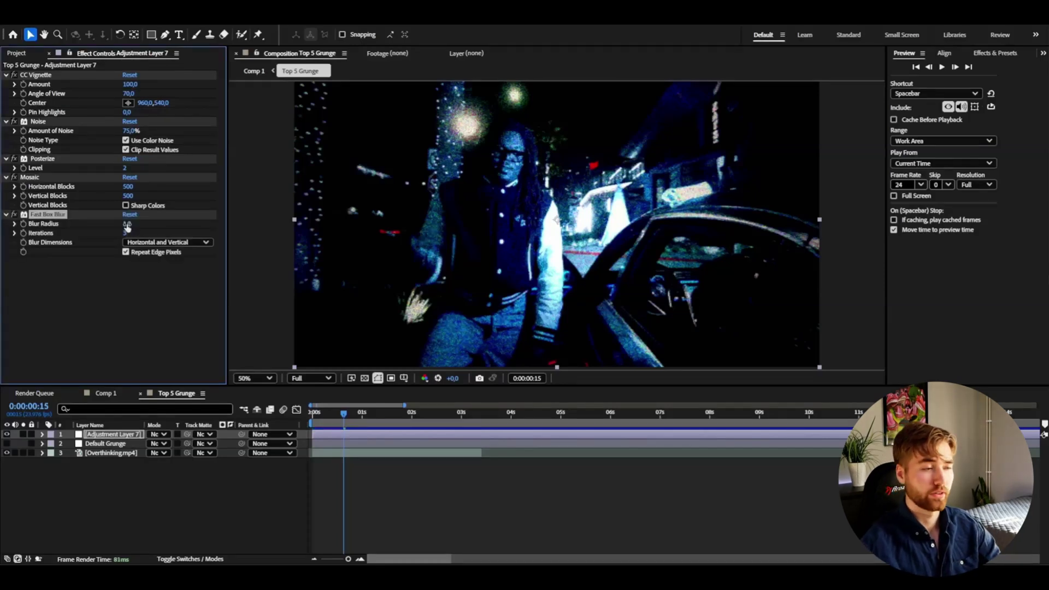
drag(127, 228, 130, 228)
Add Deep Glow 2 to the adjustment layer with a Radius of 750 and an Exposure of 0.3
click(112, 436)
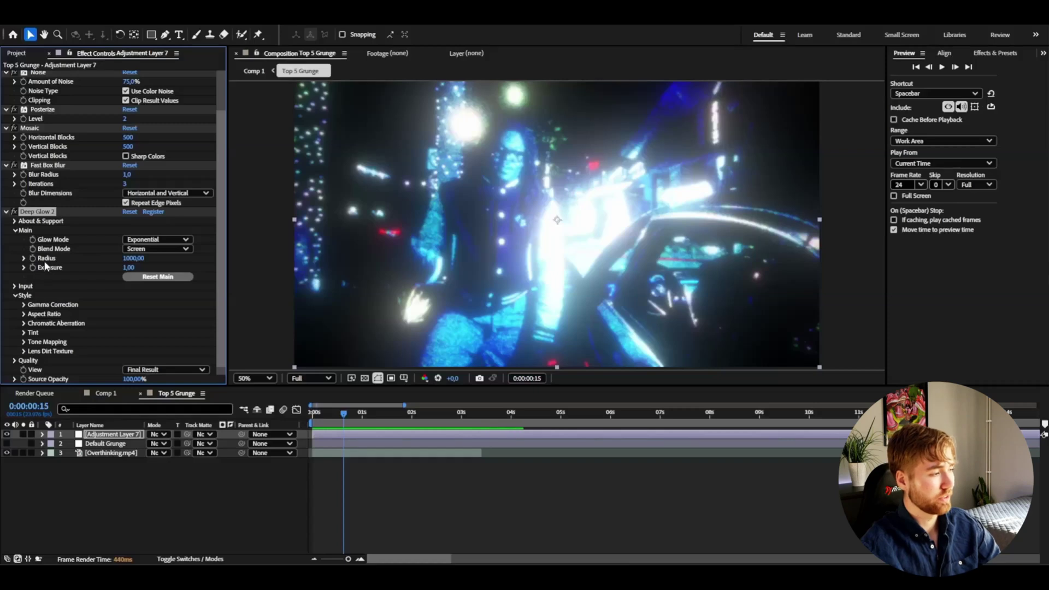
click(134, 258)
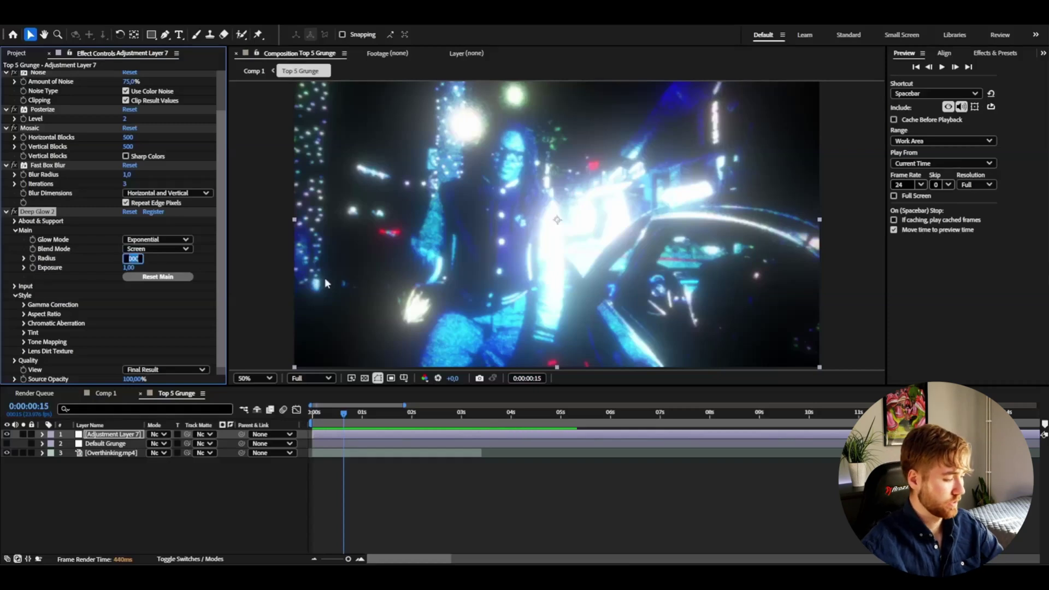
text(750)
key(Return)
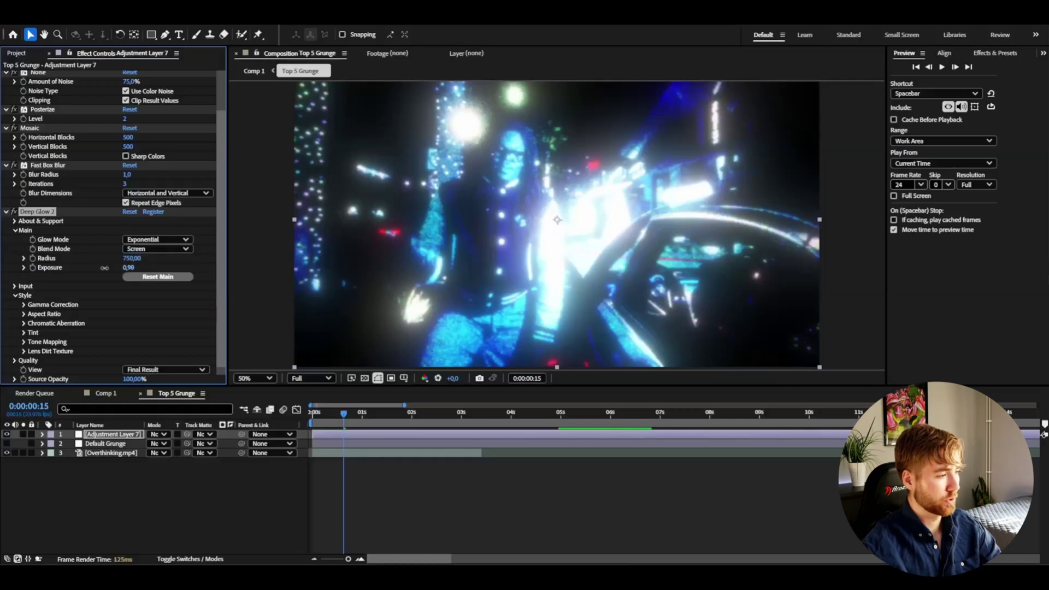
drag(128, 267, 84, 265)
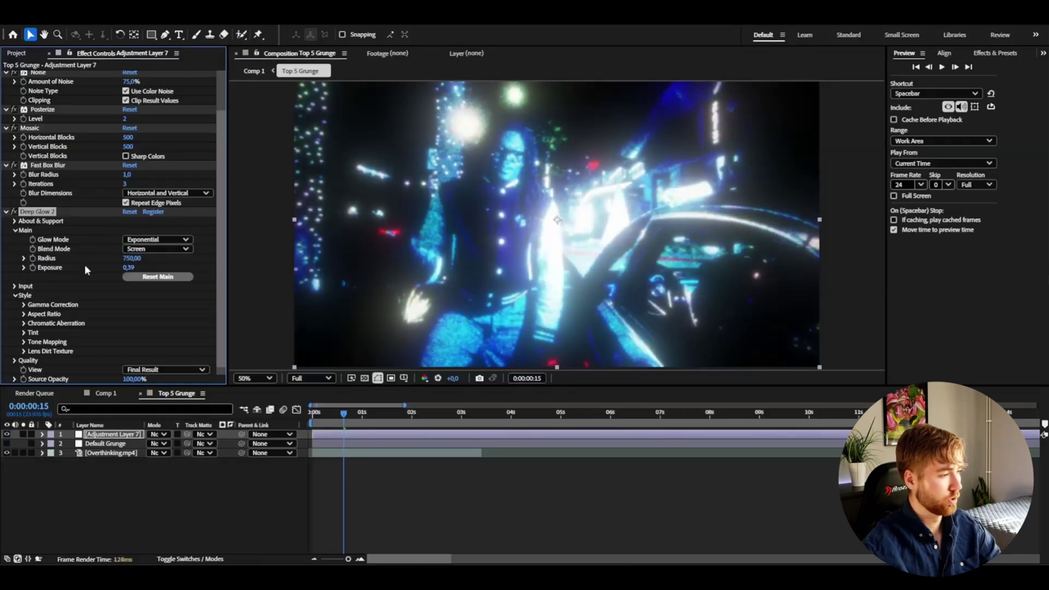
click(125, 267)
text(0,)
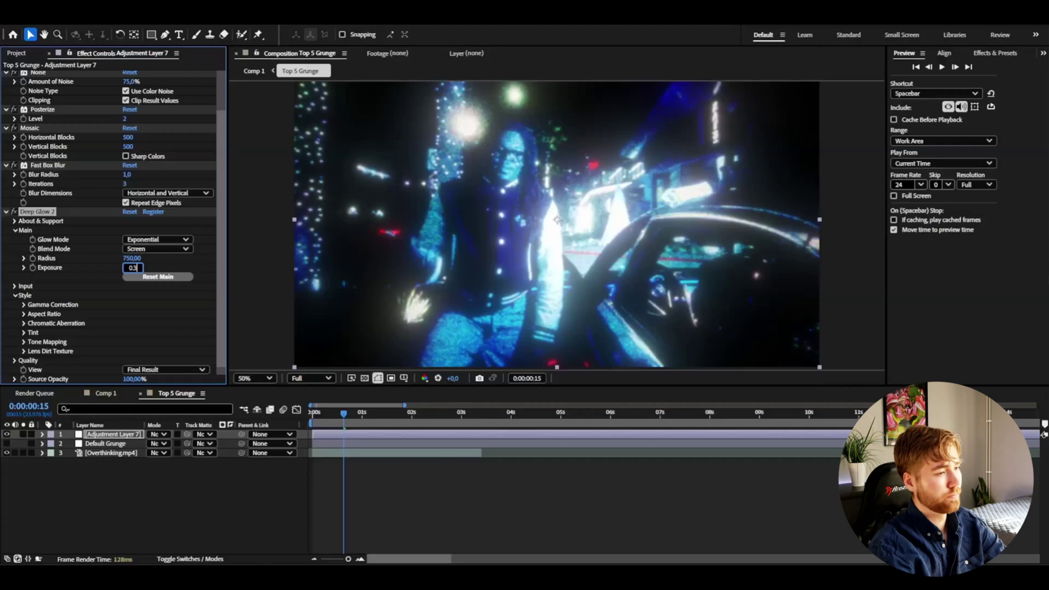
text(3)
key(Return)
Toggle Deep Glow 2 off and on to compare the image with and without the glow
click(12, 214)
click(12, 214)
click(12, 214)
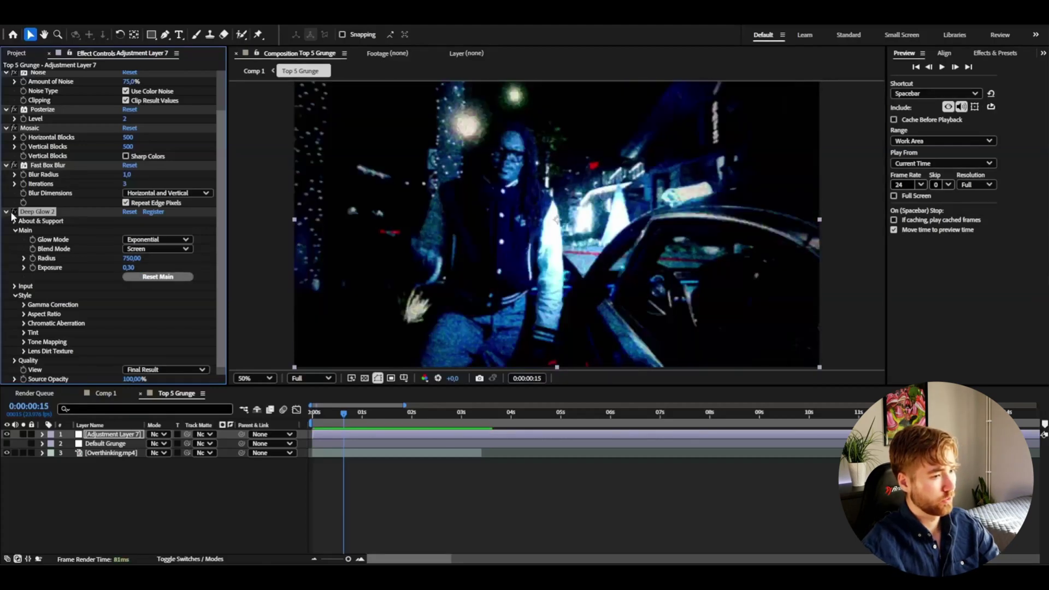
click(12, 214)
Add Unsharp Mask after the glow with an Amount of 200 and a Radius of 3
key(ctrl+space)
text(unsh)
key(Return)
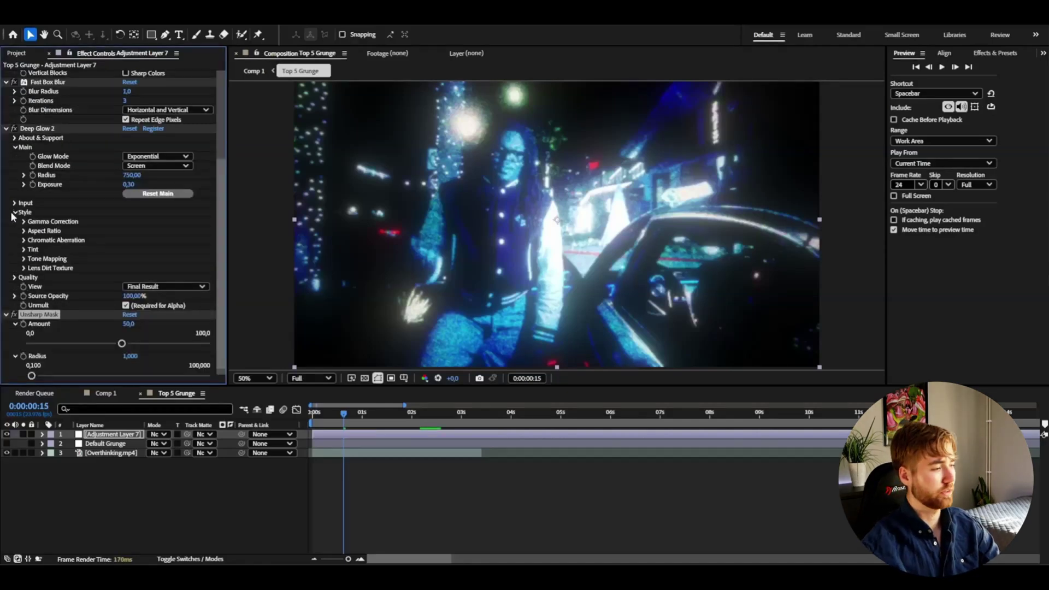
click(128, 324)
text(200)
click(127, 358)
text(3)
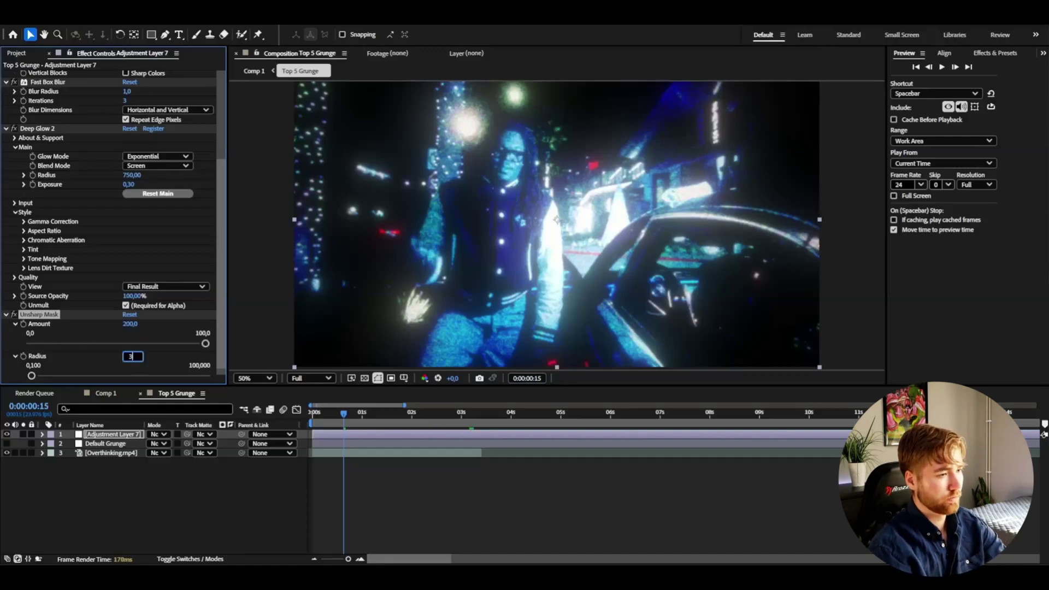
key(Return)
Examine the sharpened grain up close in the composition and compare it with Unsharp Mask off and on
scroll(544, 257, down, 3)
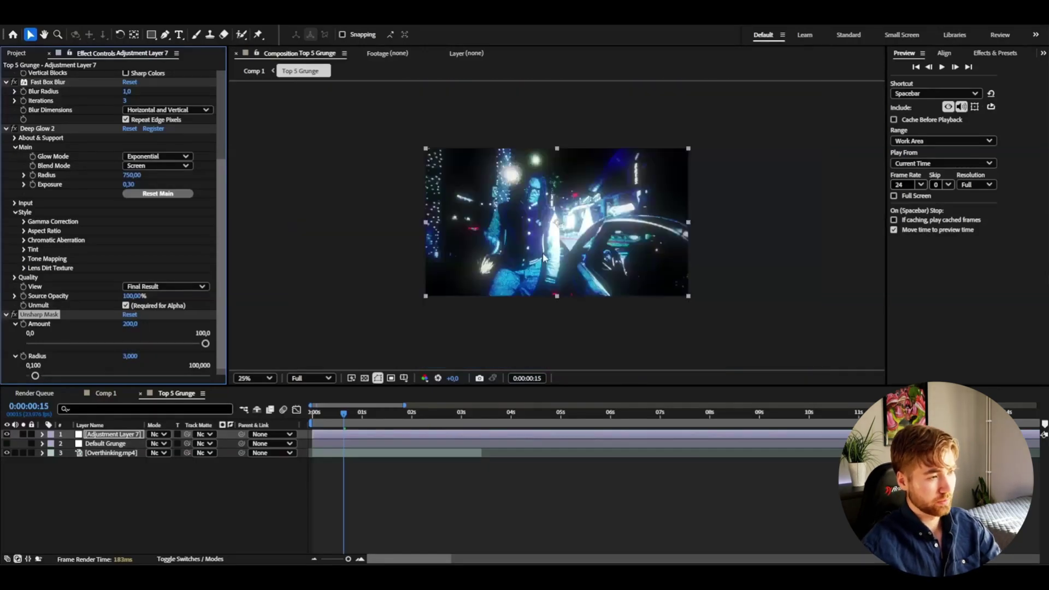
scroll(640, 254, up, 5)
scroll(639, 254, up, 2)
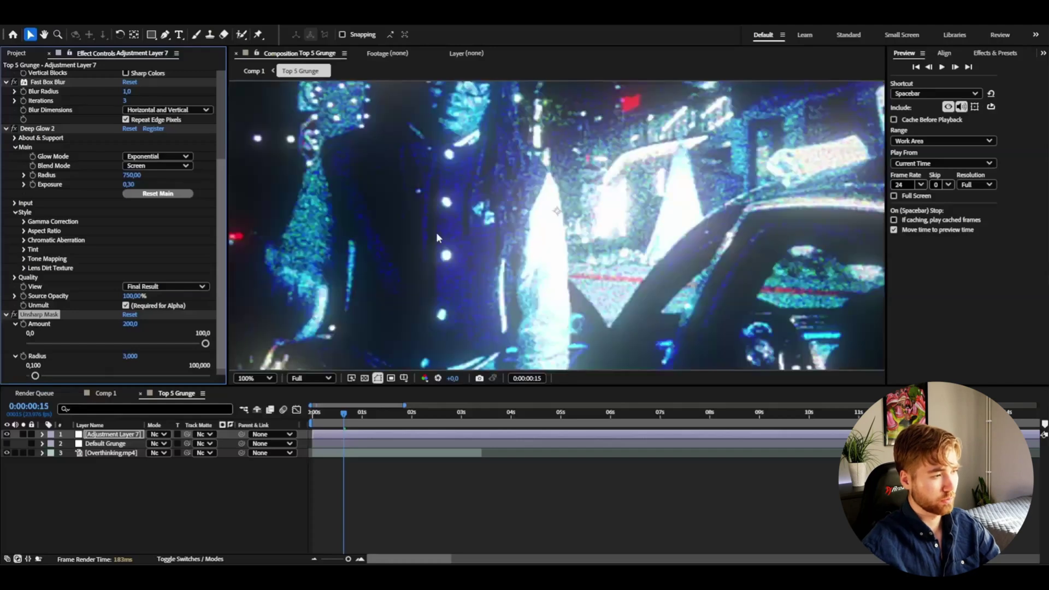
scroll(664, 241, down, 2)
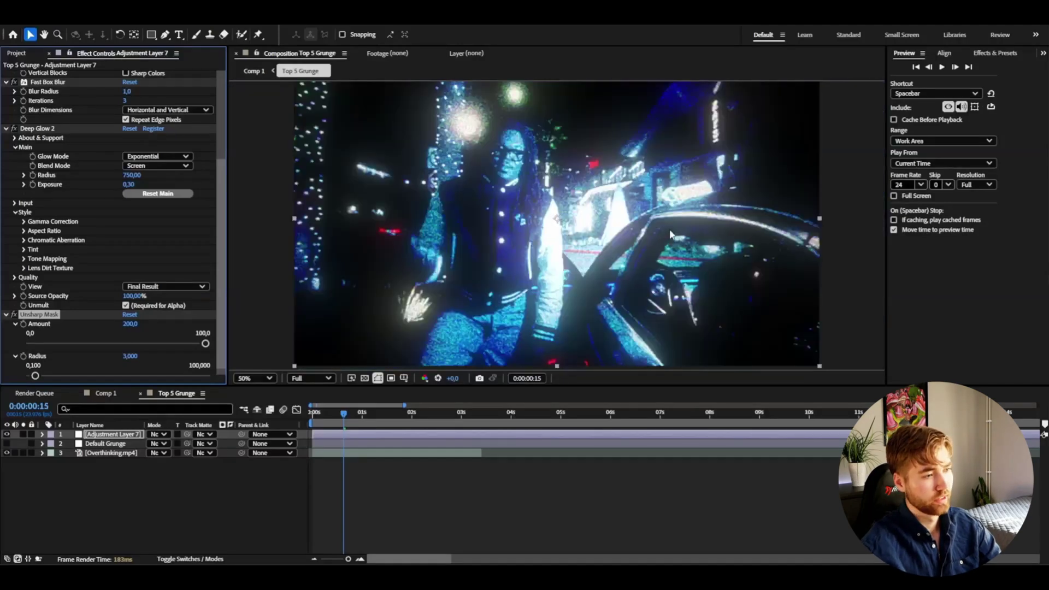
click(14, 315)
click(14, 315)
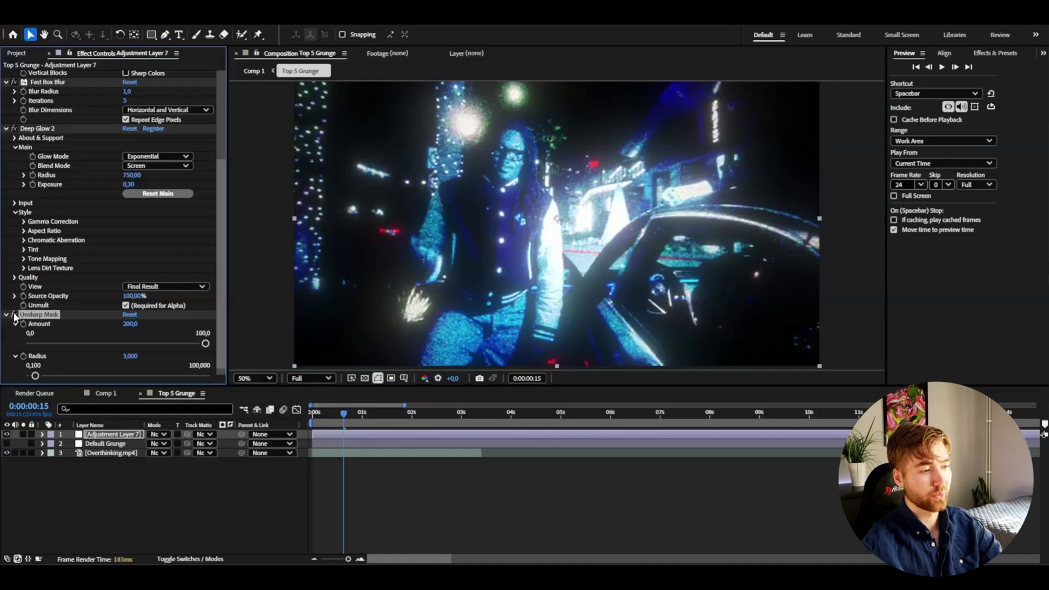
scroll(535, 185, up, 2)
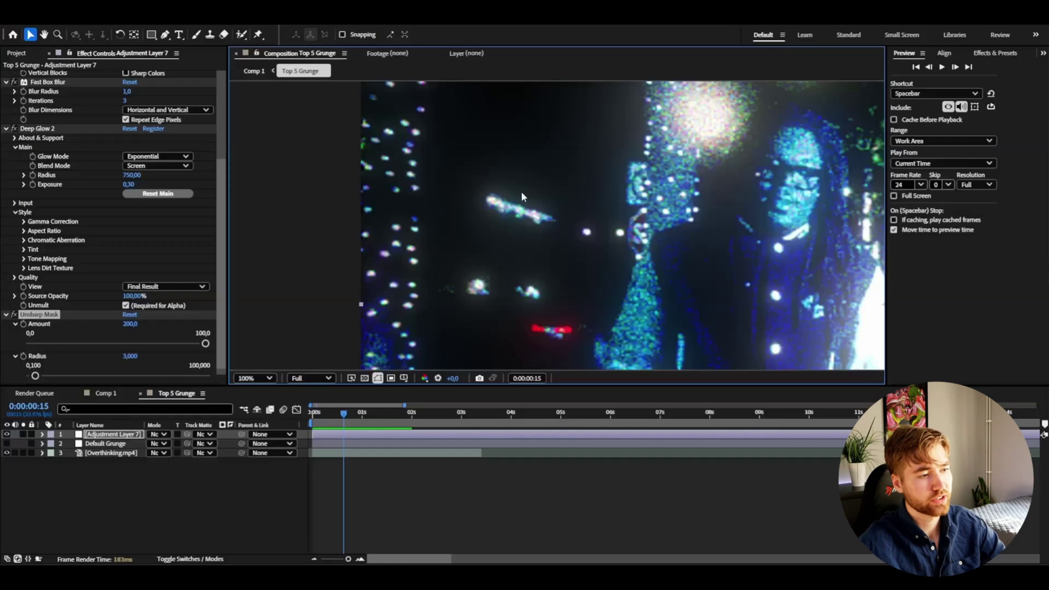
scroll(507, 176, down, 4)
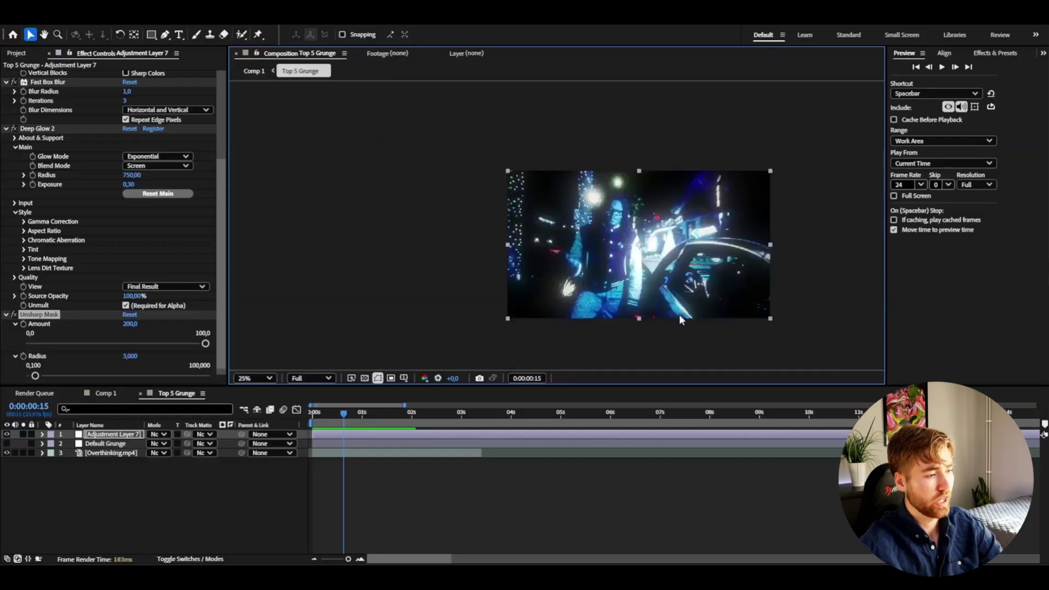
Add a second Noise effect after Unsharp Mask on the adjustment layer with an Amount of Noise of 25%
click(105, 438)
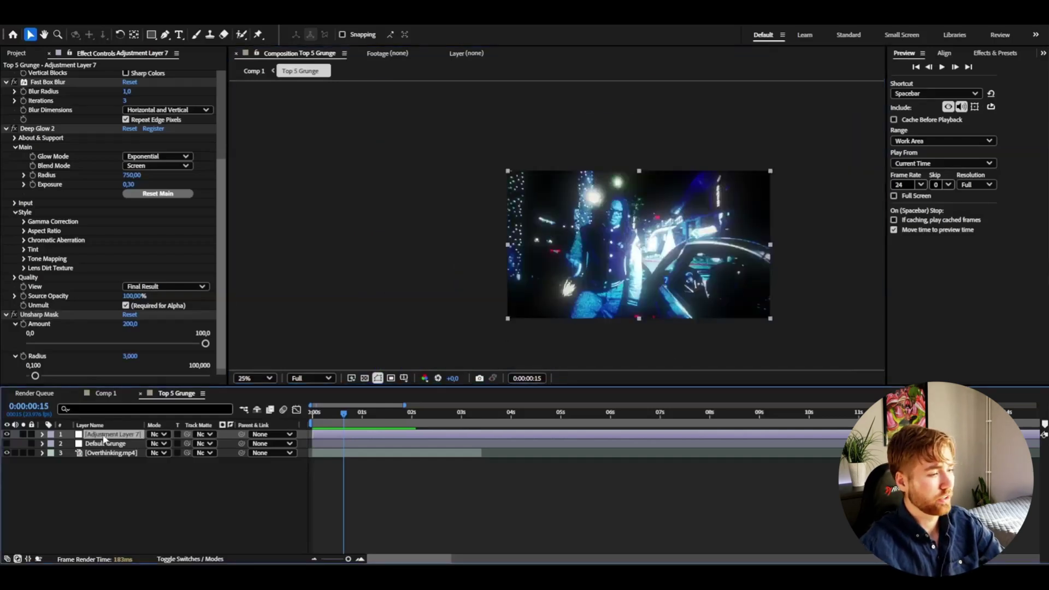
key(ctrl+space)
text(noise)
key(Return)
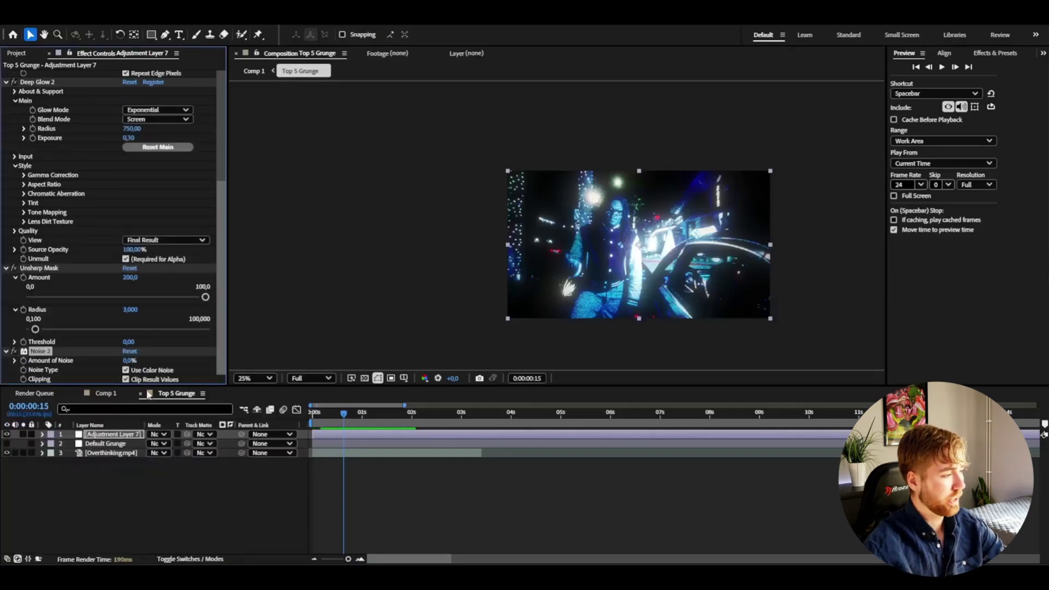
click(130, 361)
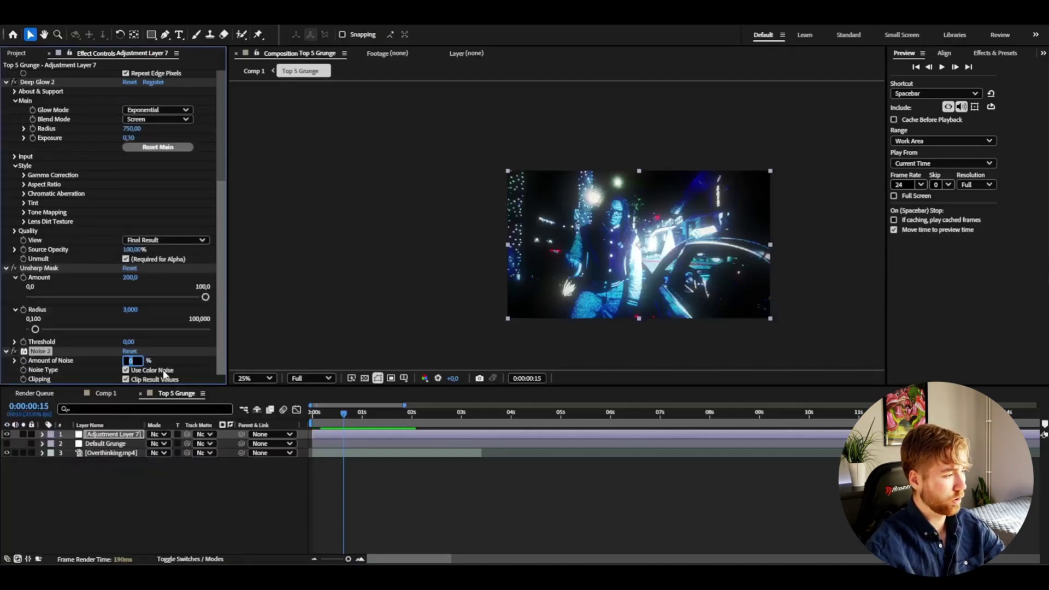
text(25)
key(Return)
key(period)
key(shift+slash)
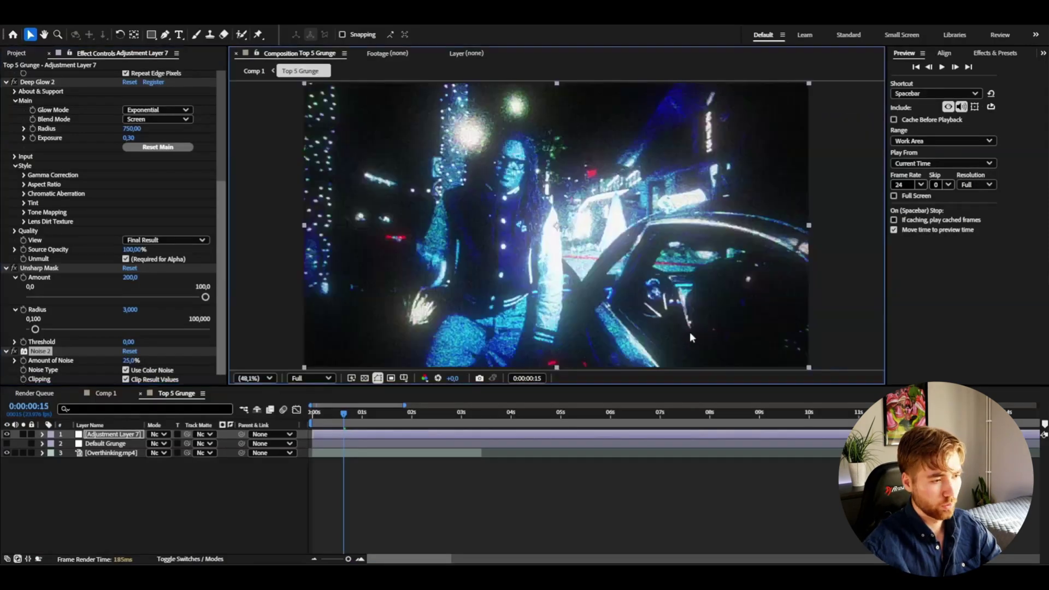
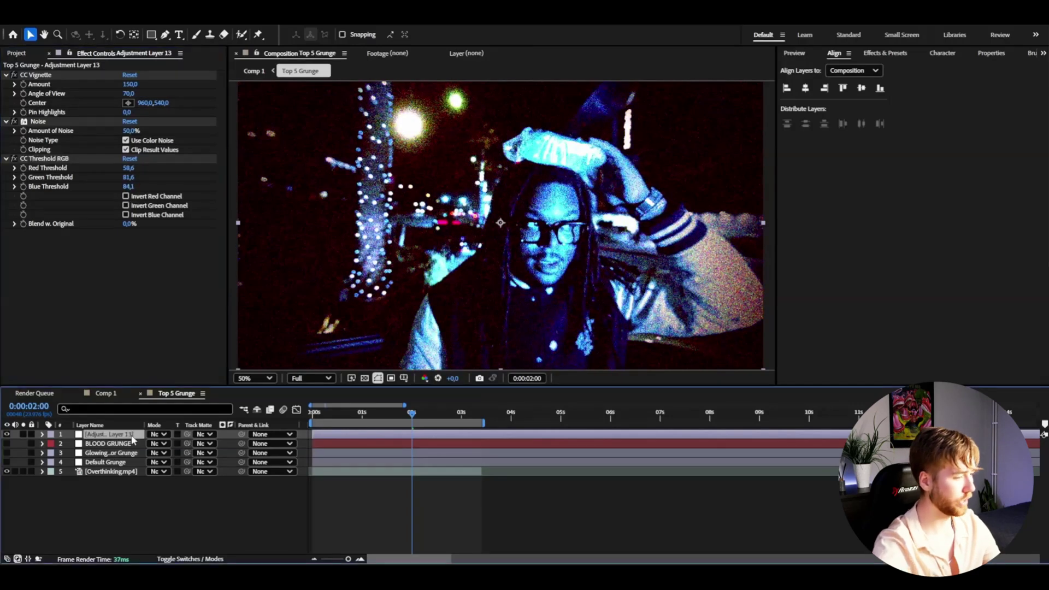
Add Mosaic after CC Threshold RGB on the top adjustment layer with 500 horizontal and 500 vertical blocks
key(ctrl+space)
text(mosaic)
key(Return)
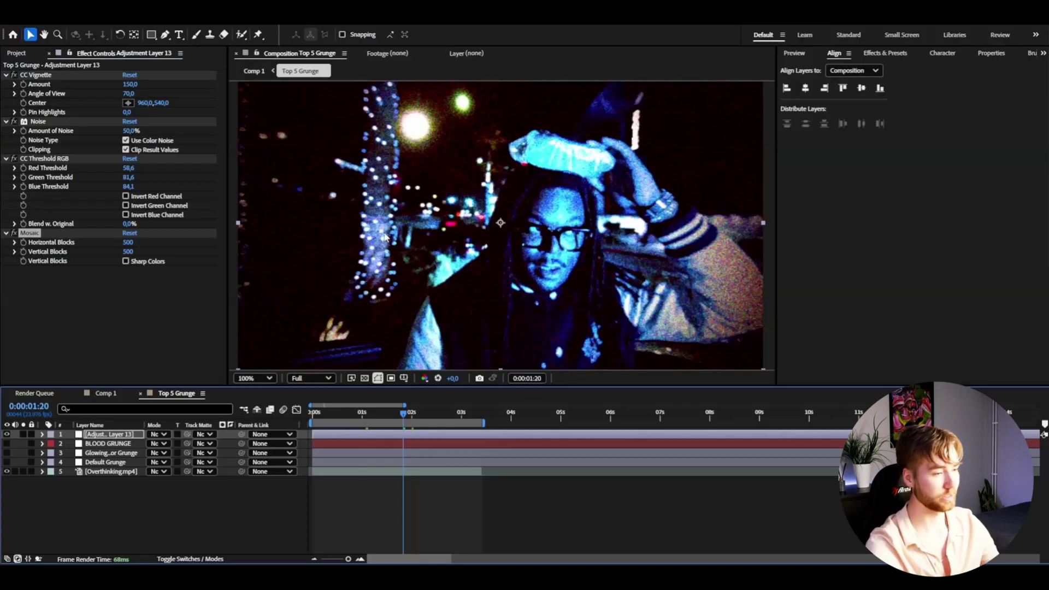
key(slash)
key(comma)
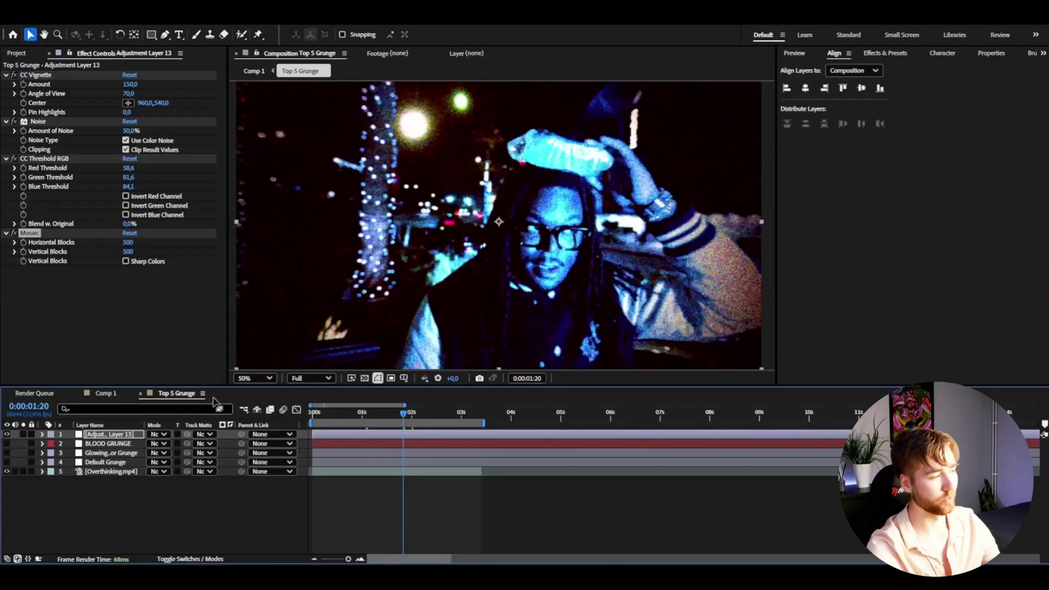
Add Deep Glow 2 after Mosaic with a Radius of 750 and an Exposure of 0.25
click(114, 436)
key(ctrl+space)
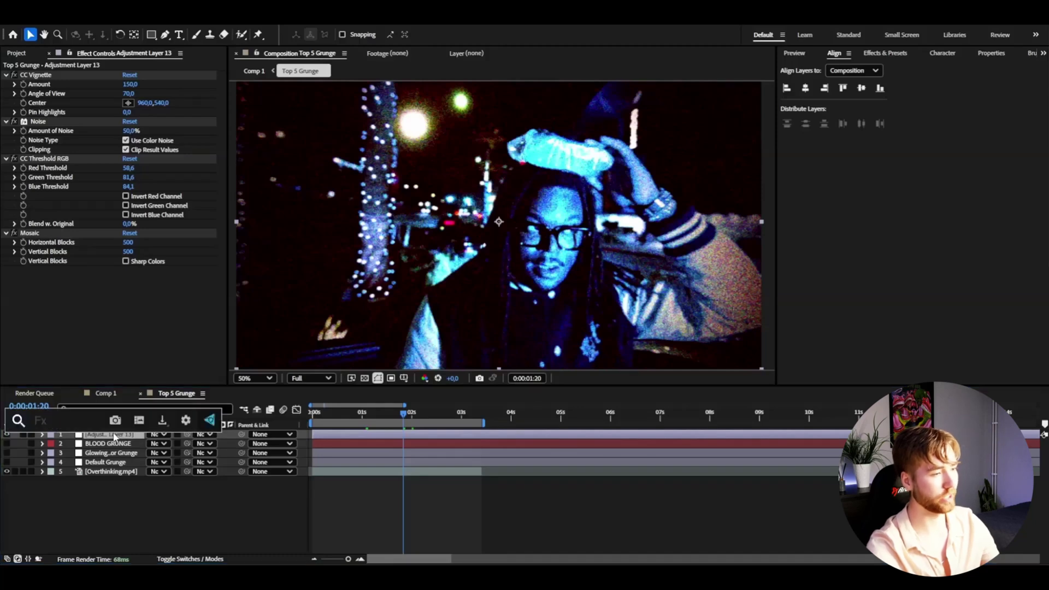
text(de)
key(Return)
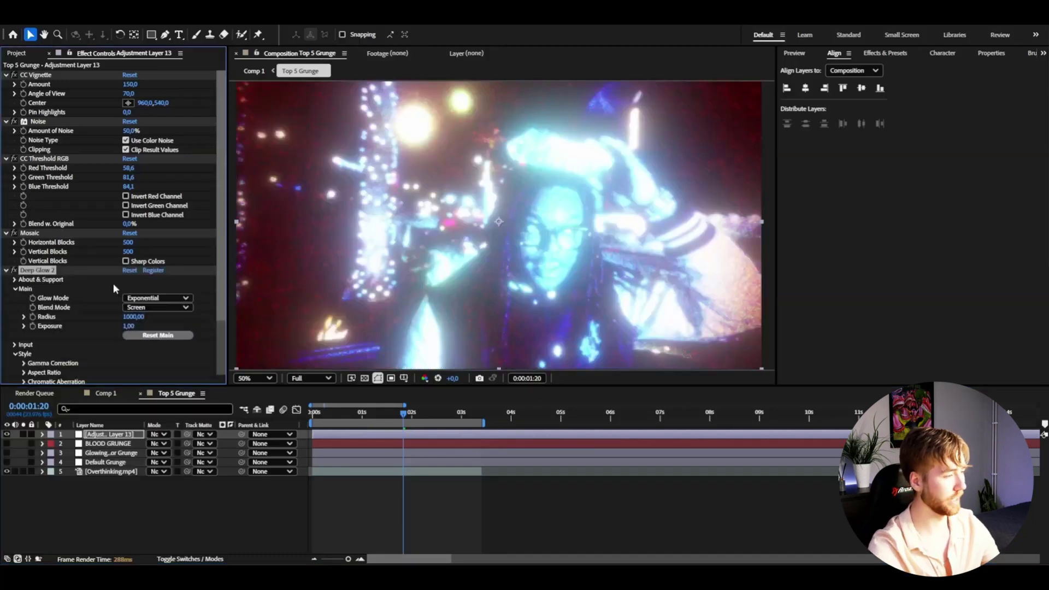
click(131, 318)
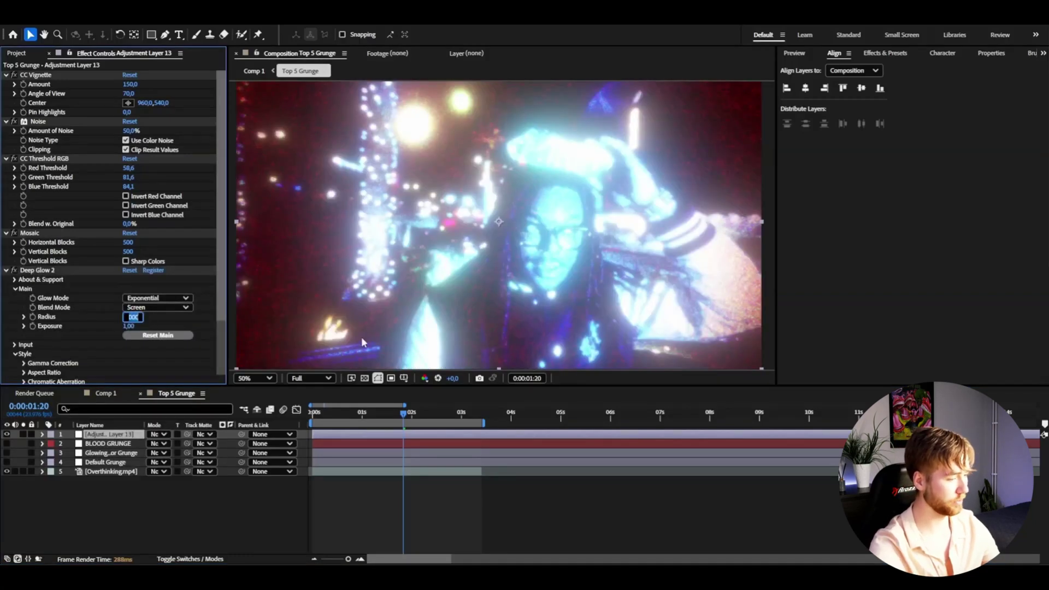
text(750)
key(Return)
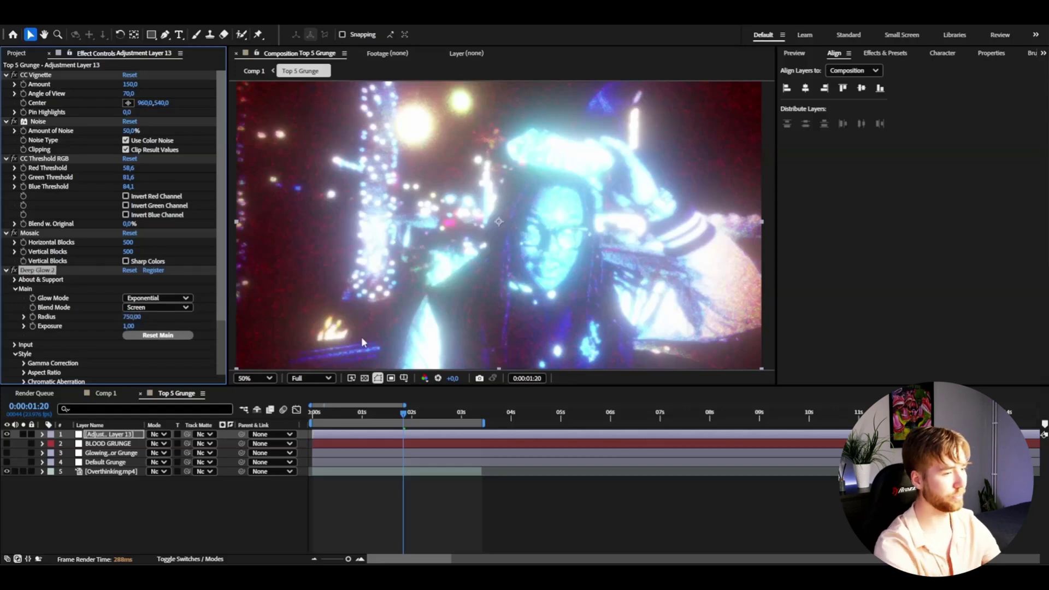
click(130, 326)
text(0,25)
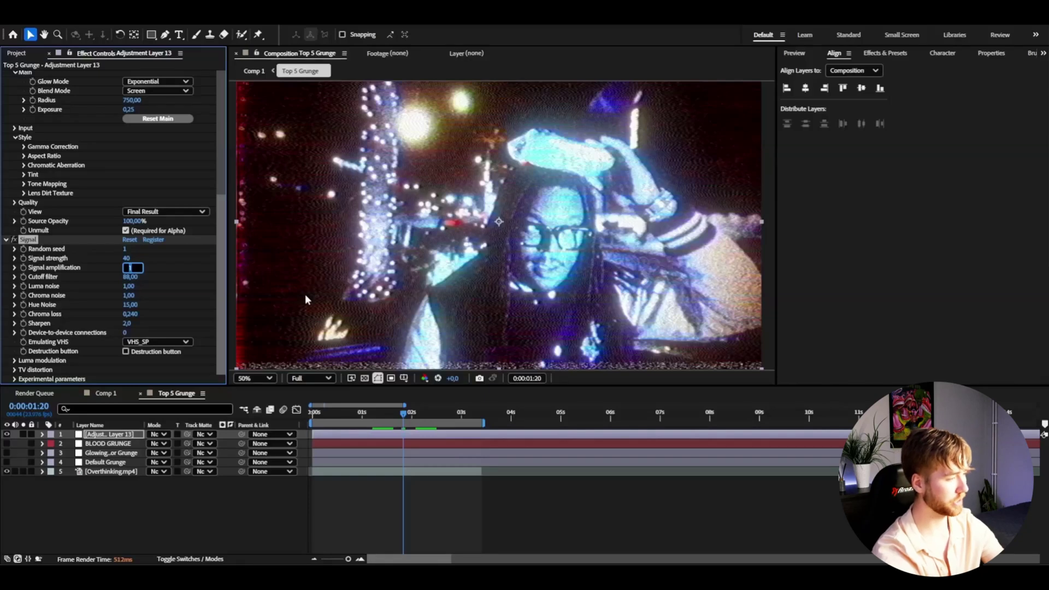
Set the Signal effect's Signal amplification to 2, Cutoff filter to 150, Luma noise to 10 and Chroma noise to 15
text(2)
key(Tab)
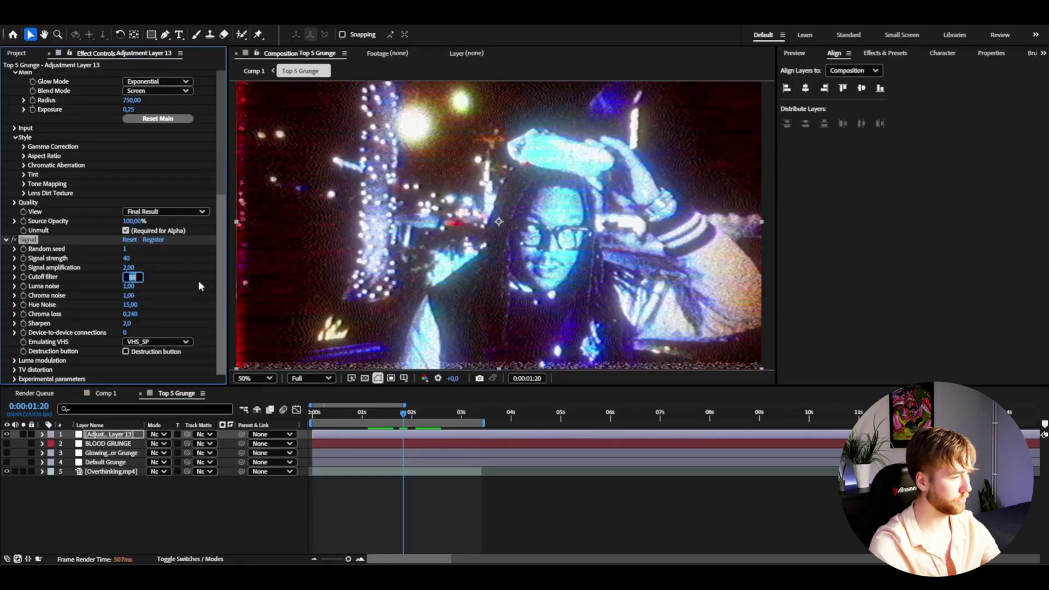
text(150)
key(Tab)
text(10)
key(Tab)
text(15)
key(Tab)
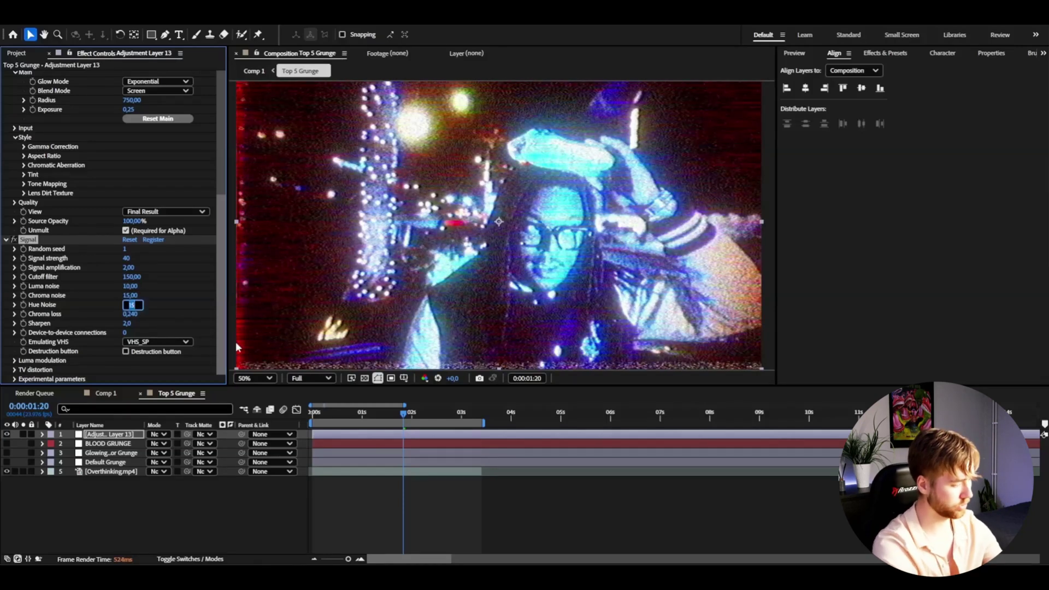
Set Signal's Hue Noise to 30, Chroma loss to 0.35 and Sharpen to 4, and turn off Tape Errors under Luma modulation
text(30)
key(Tab)
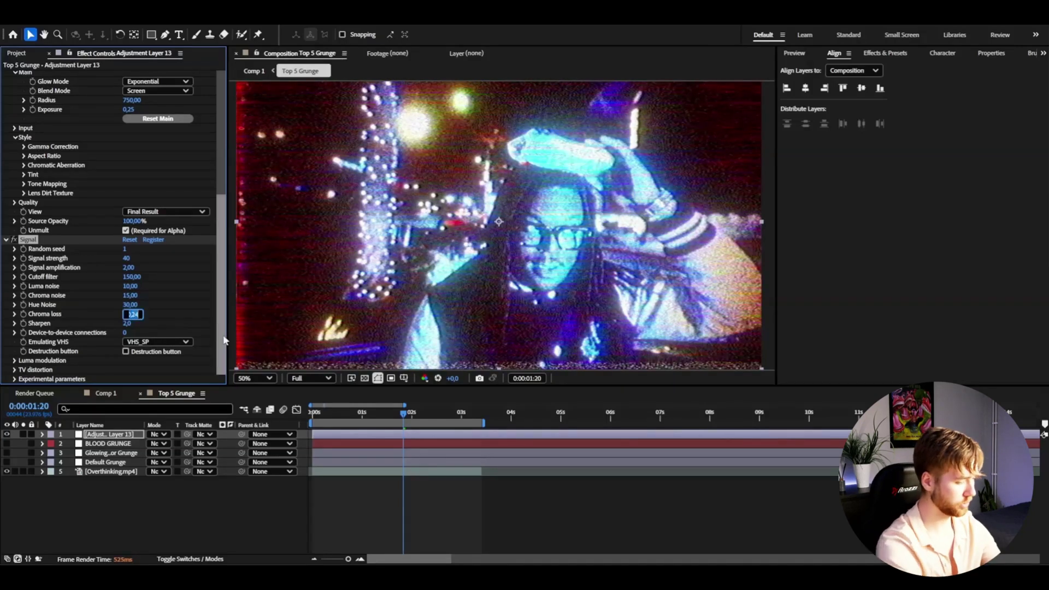
text(0,35)
key(Return)
click(127, 323)
text(4)
key(Return)
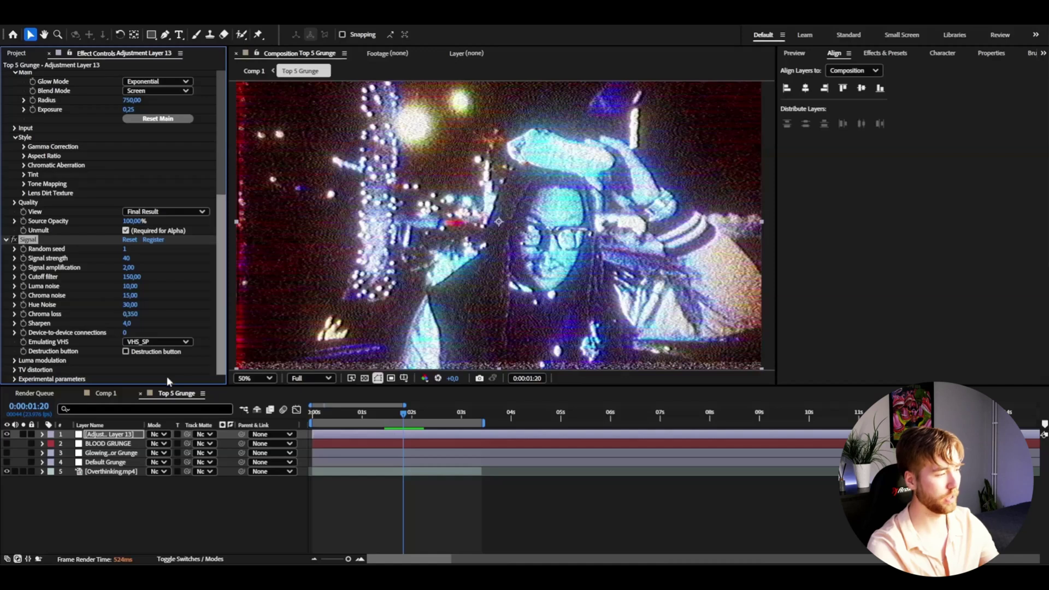
click(14, 361)
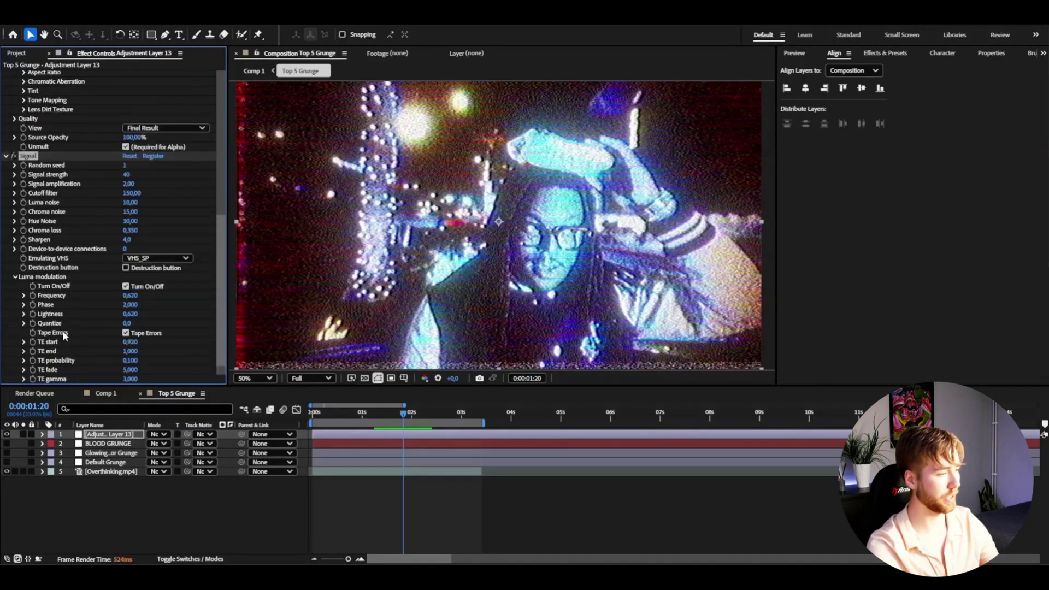
click(126, 333)
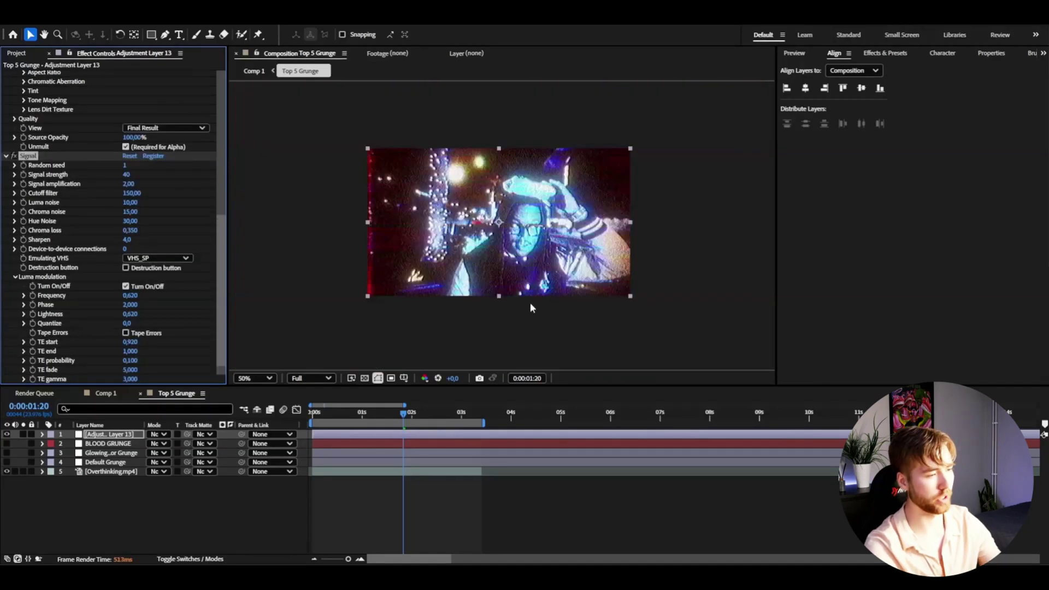
Add Fast Box Blur after Signal with a Blur Radius of 1
key(ctrl+space)
text(fast box)
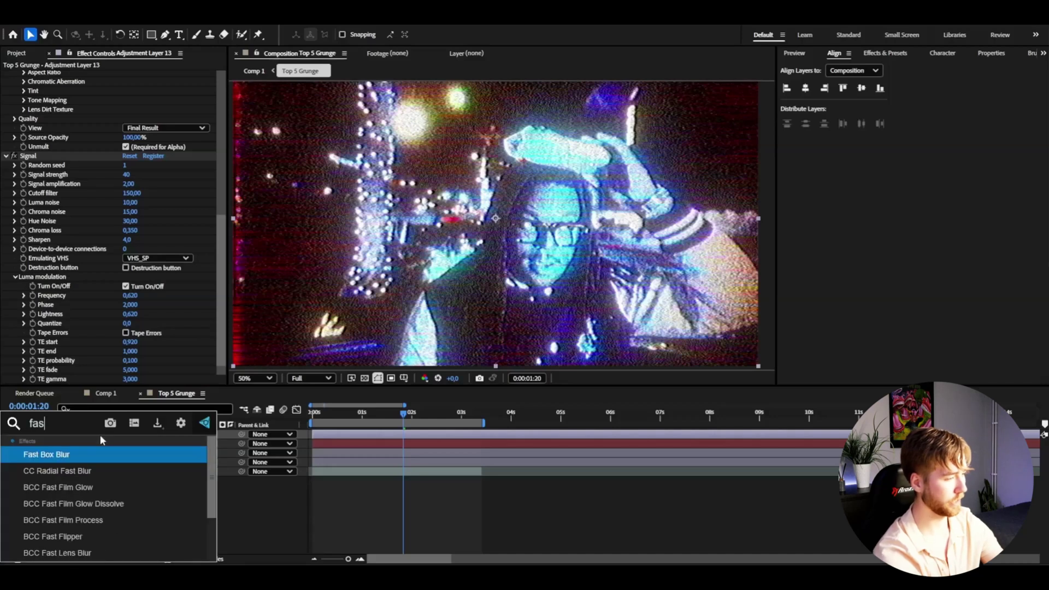
key(Return)
click(127, 352)
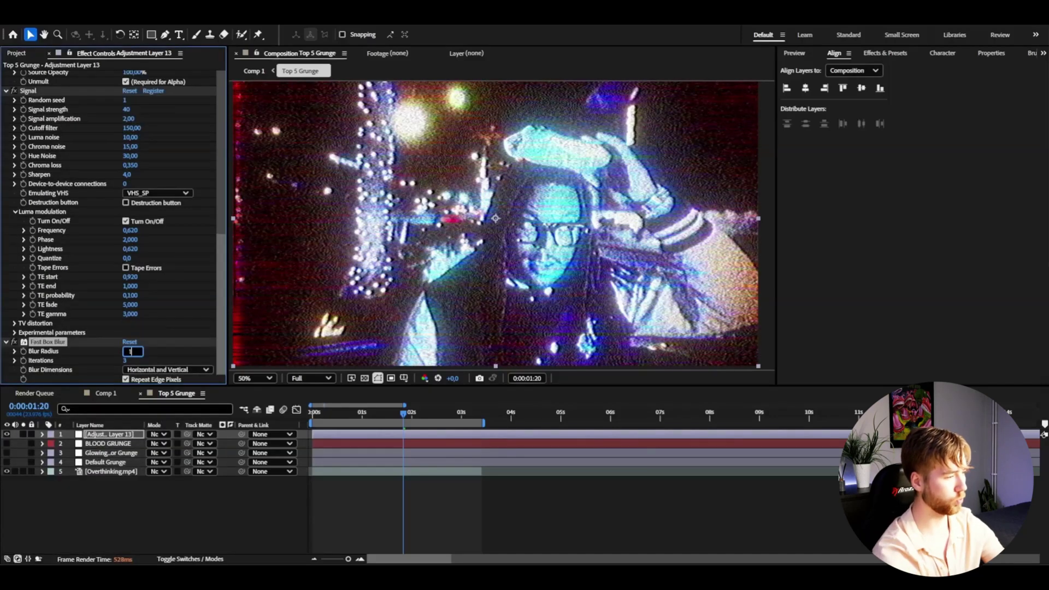
Add Unsharp Mask after Fast Box Blur with an Amount of 200 and a Radius of 2
key(ctrl+space)
text(unsharp)
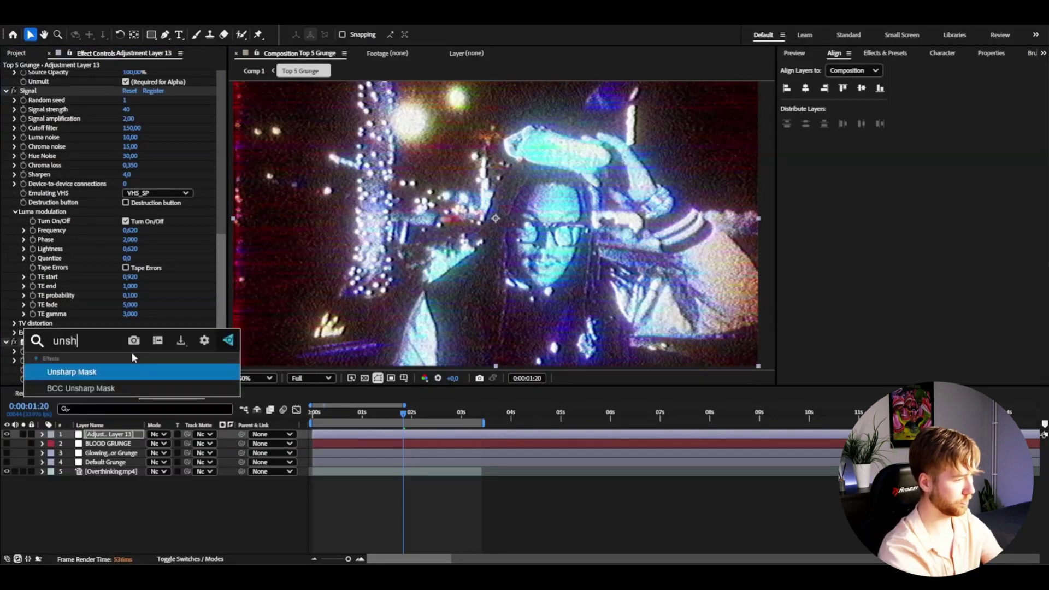
key(Return)
click(129, 325)
text(200)
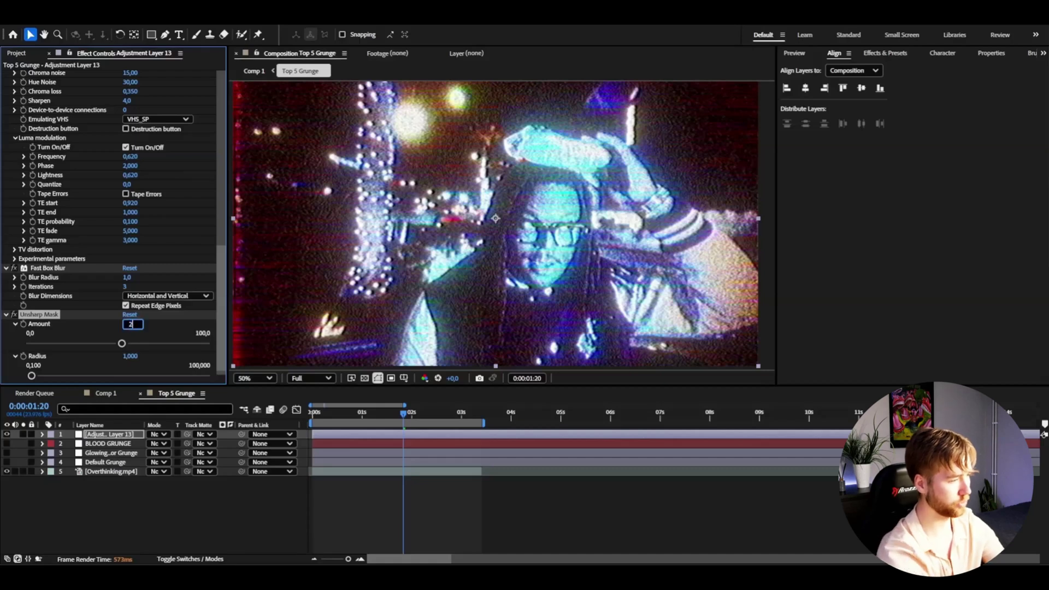
key(Tab)
text(2)
key(Return)
Add Posterize Time with a Frame Rate of 20 and check the look at another frame around 0:00:01:19
key(ctrl+space)
text(post)
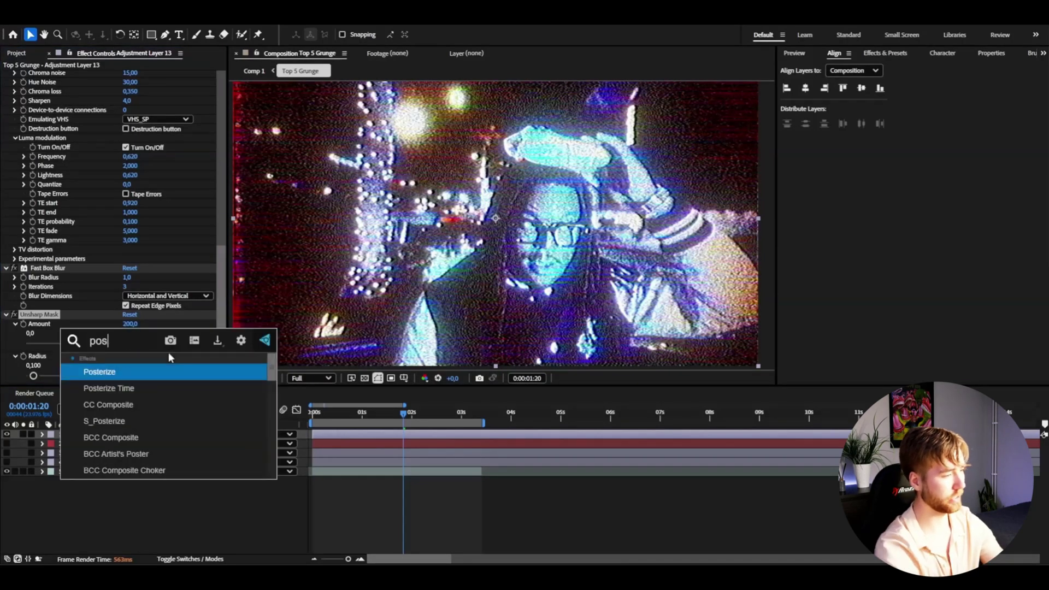
key(Return)
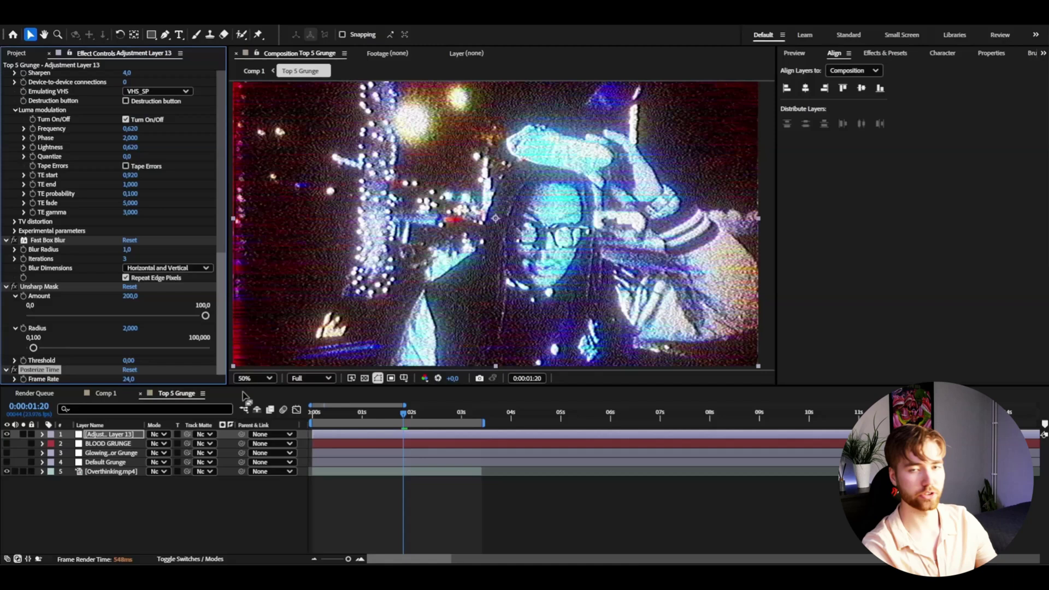
click(129, 379)
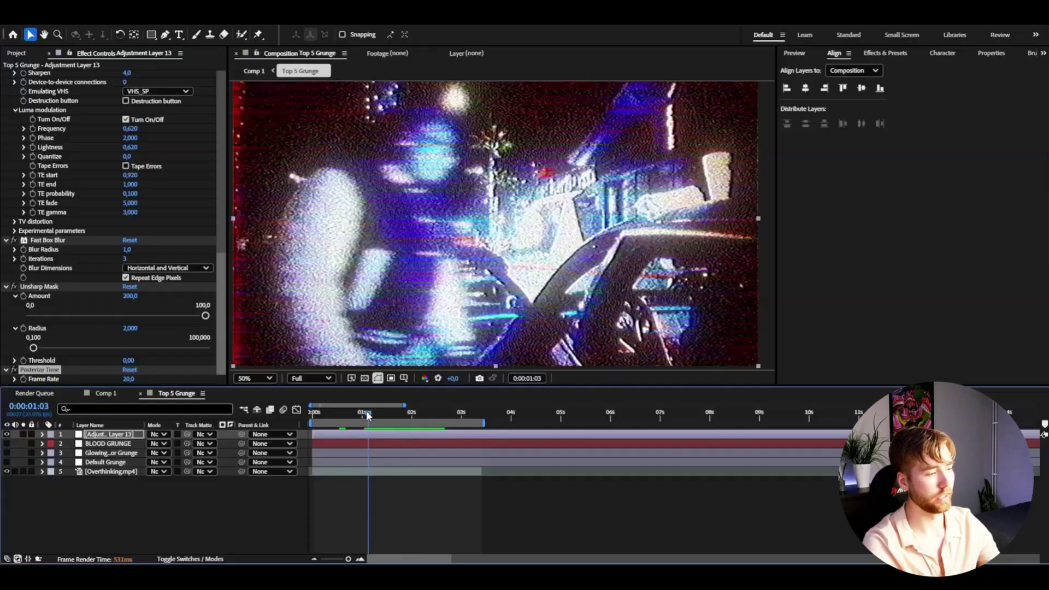
click(402, 411)
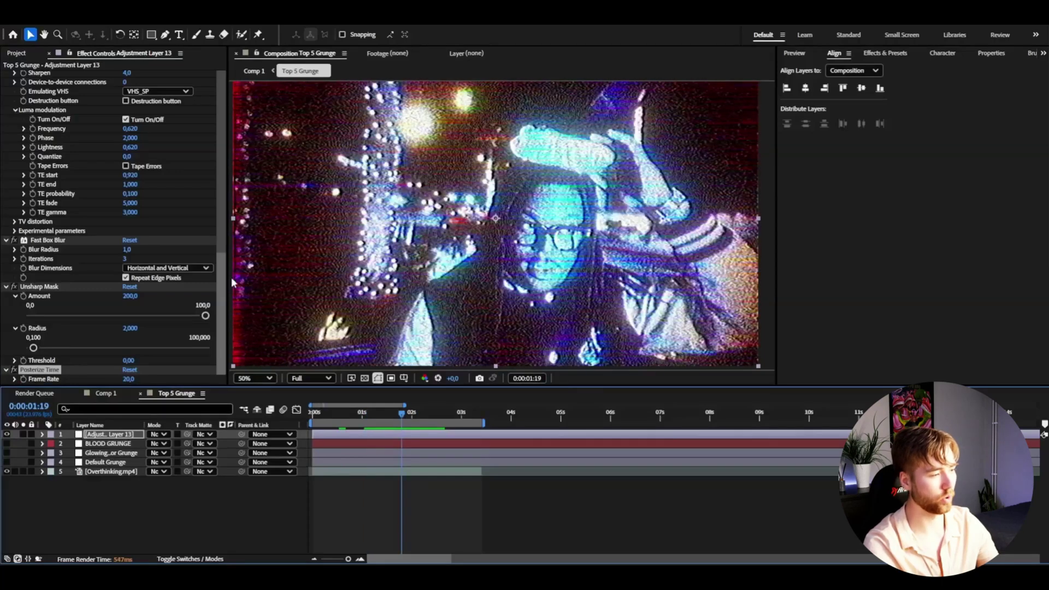
Add Motion Tile to the adjustment layer and place it first in the effect order, above CC Vignette
click(141, 434)
key(ctrl+space)
text(motion)
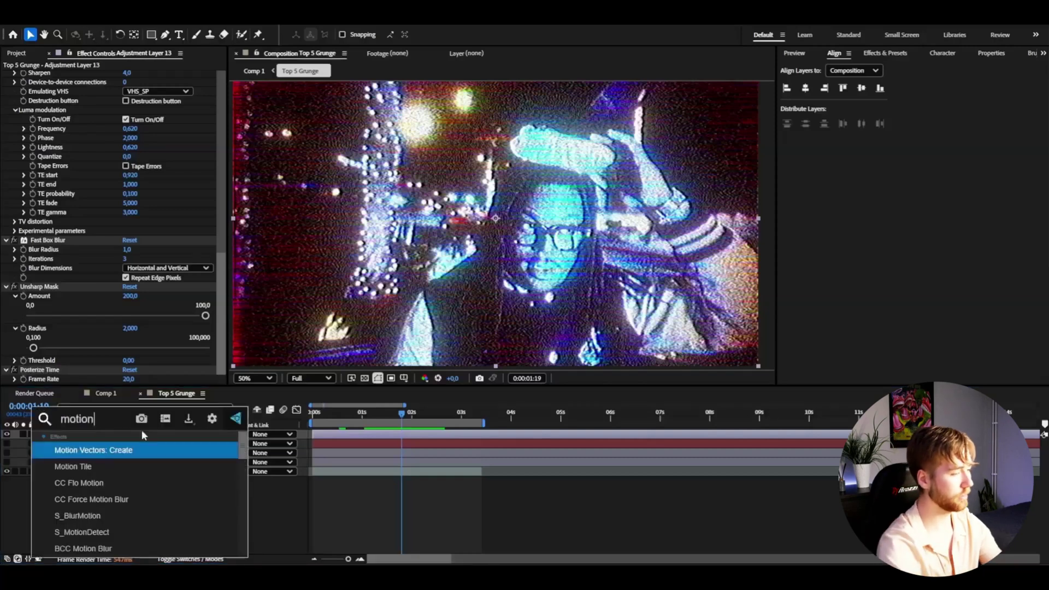
click(106, 463)
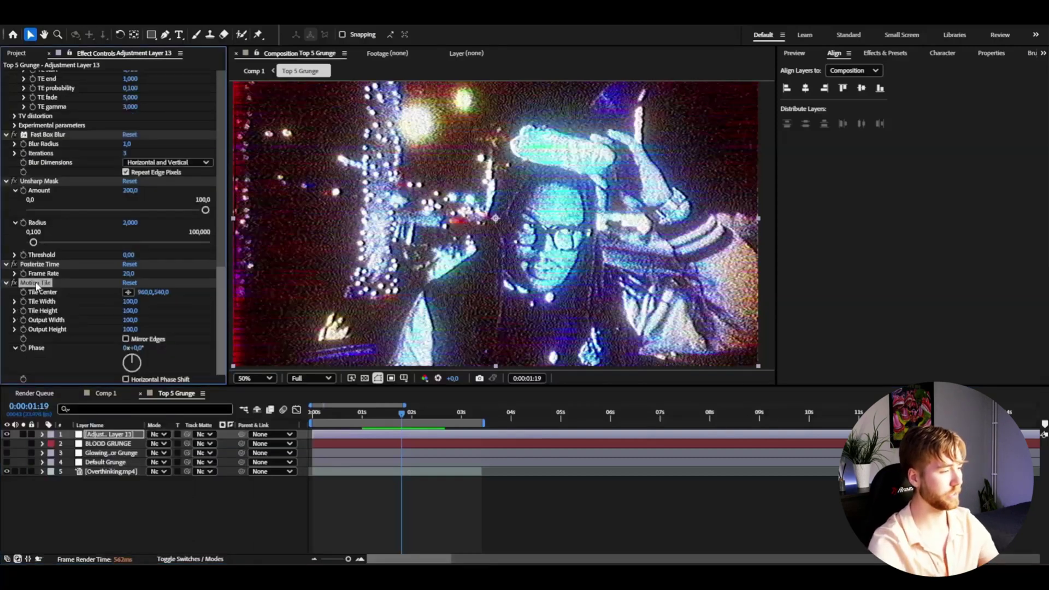
drag(37, 285, 126, 132)
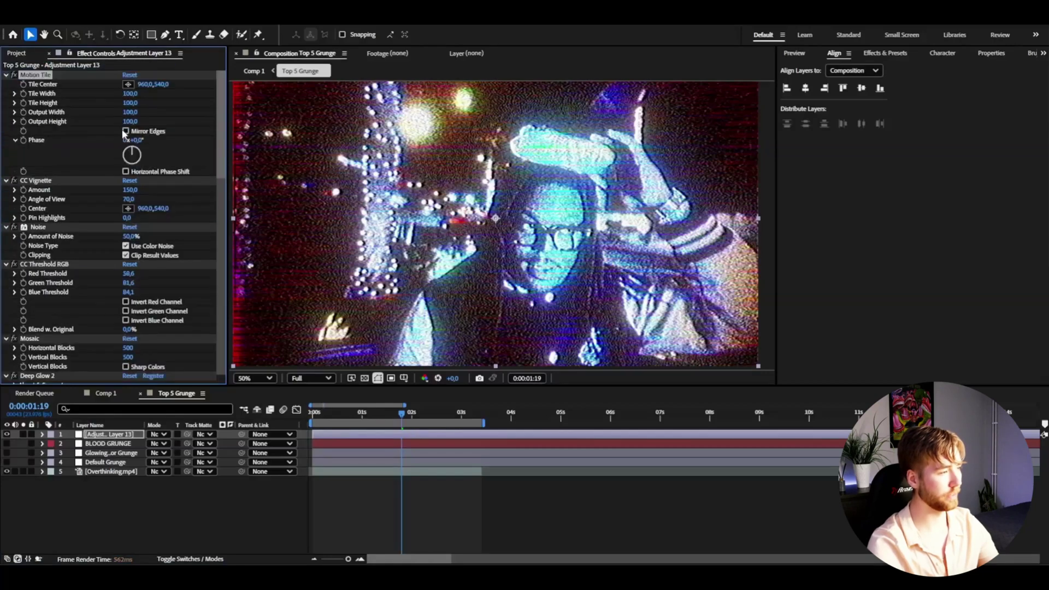
Enable Mirror Edges on Motion Tile and set both Output Height and Output Width to 150
click(126, 131)
click(131, 121)
text(150)
key(Return)
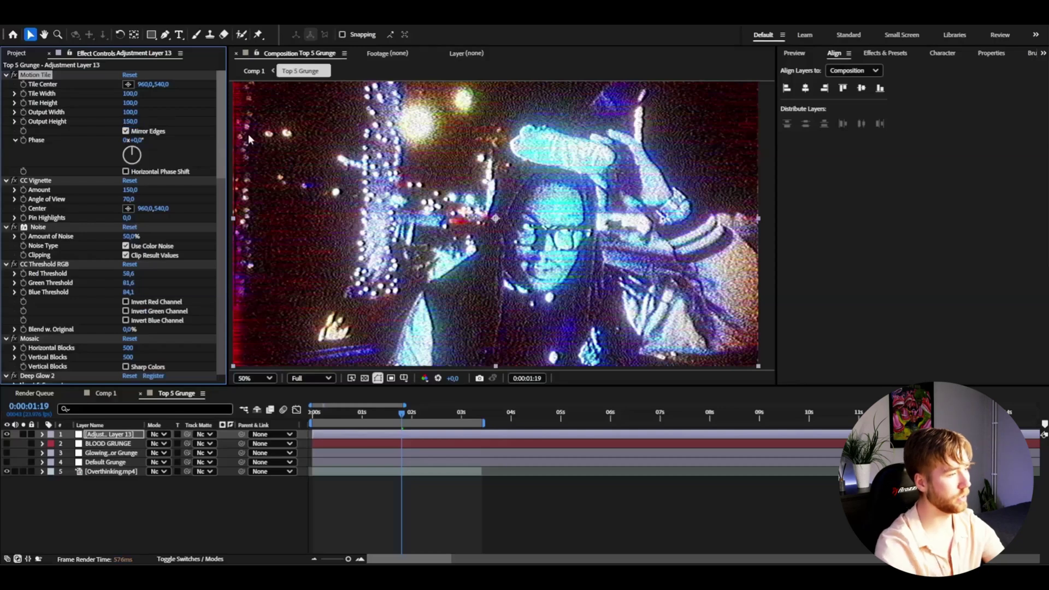
click(132, 112)
text(150)
key(Return)
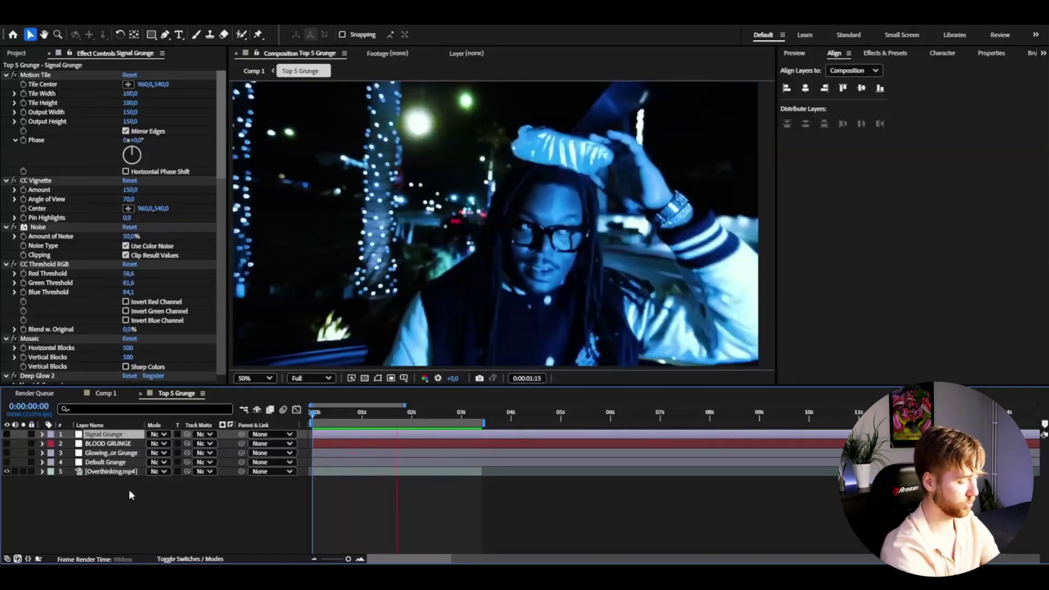
Create a new adjustment layer above Signal Grunge and add Noise to it with an Amount of Noise of 35%
click(129, 490)
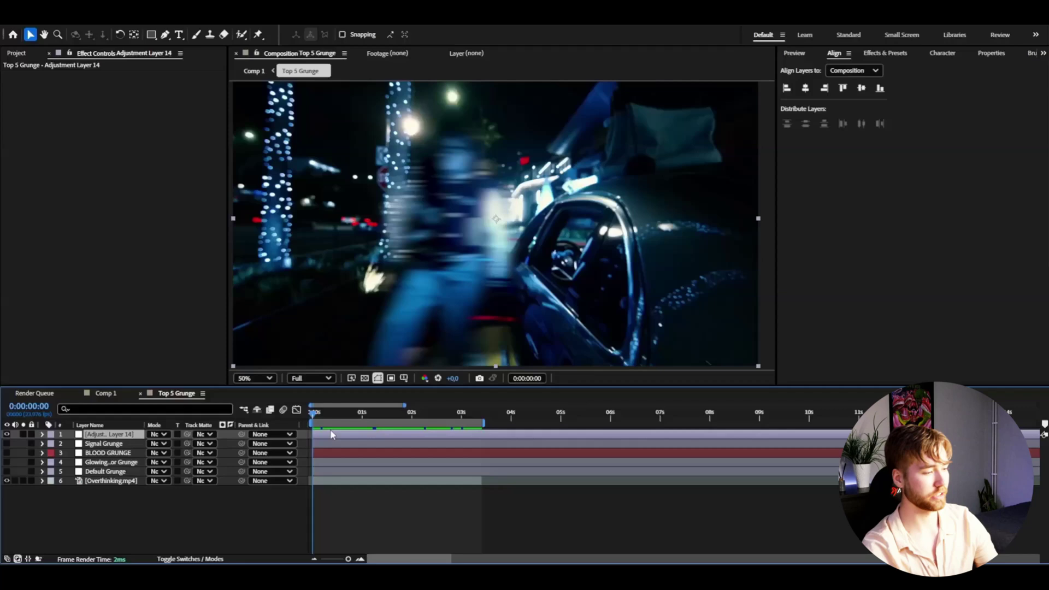
key(ctrl+space)
text(n)
key(Return)
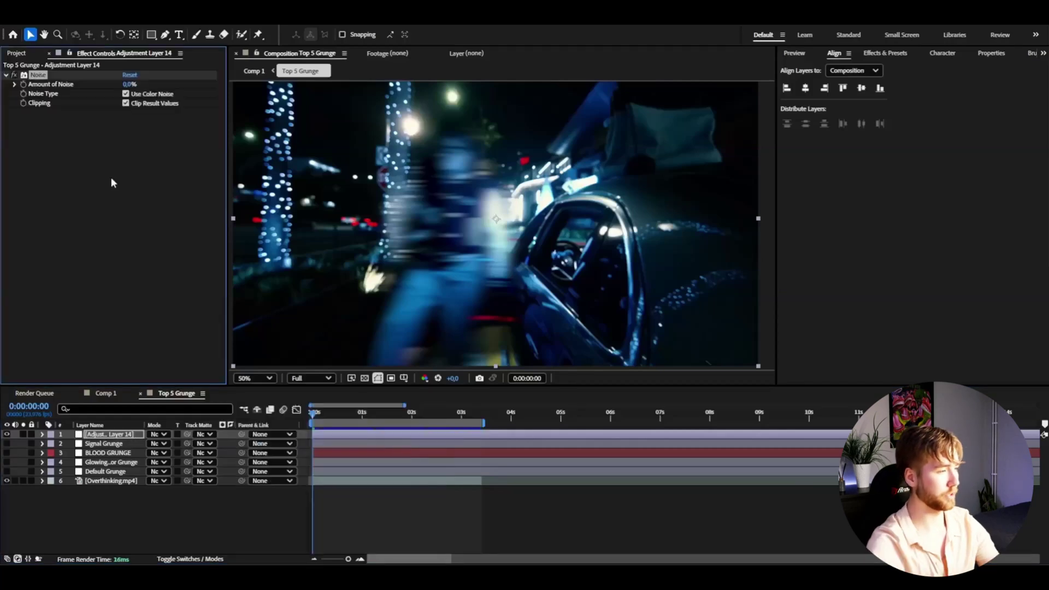
click(129, 84)
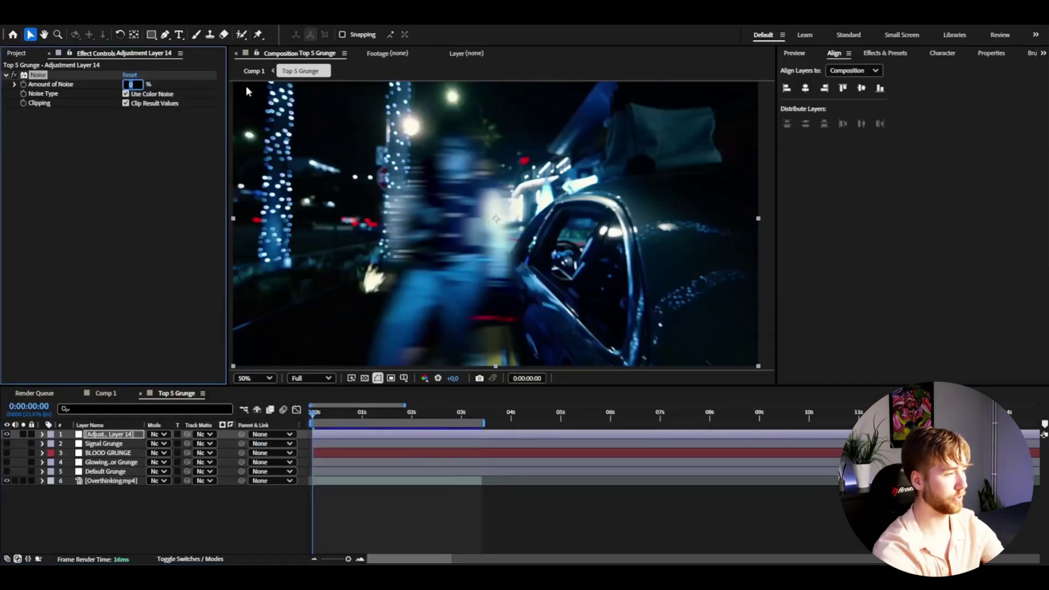
text(35)
key(Return)
Add Threshold to the adjustment layer after Noise, lower its Level to 43 and preview the footage
key(ctrl+space)
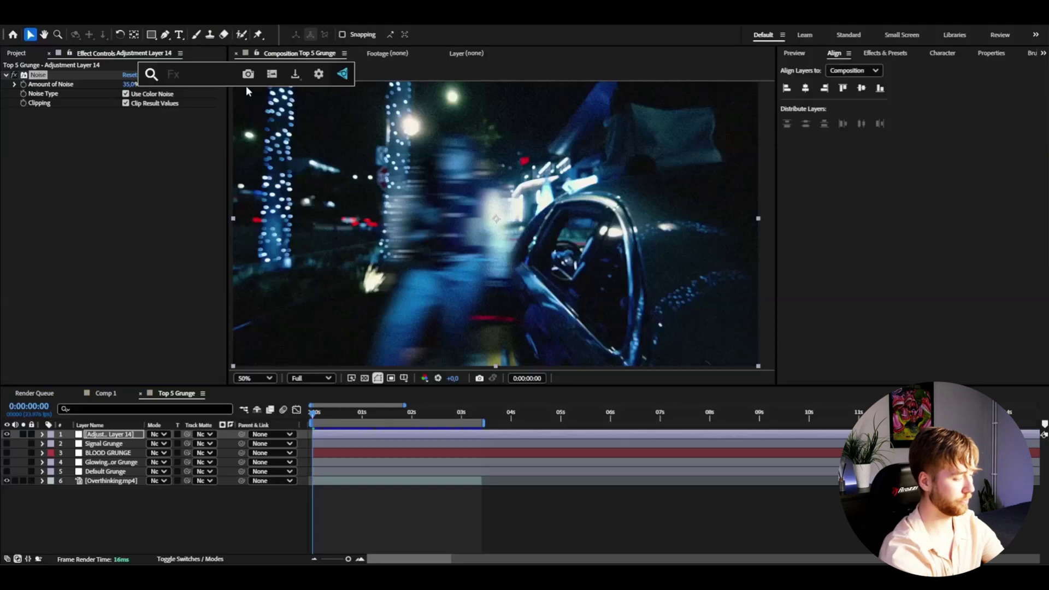
text(thre)
key(Return)
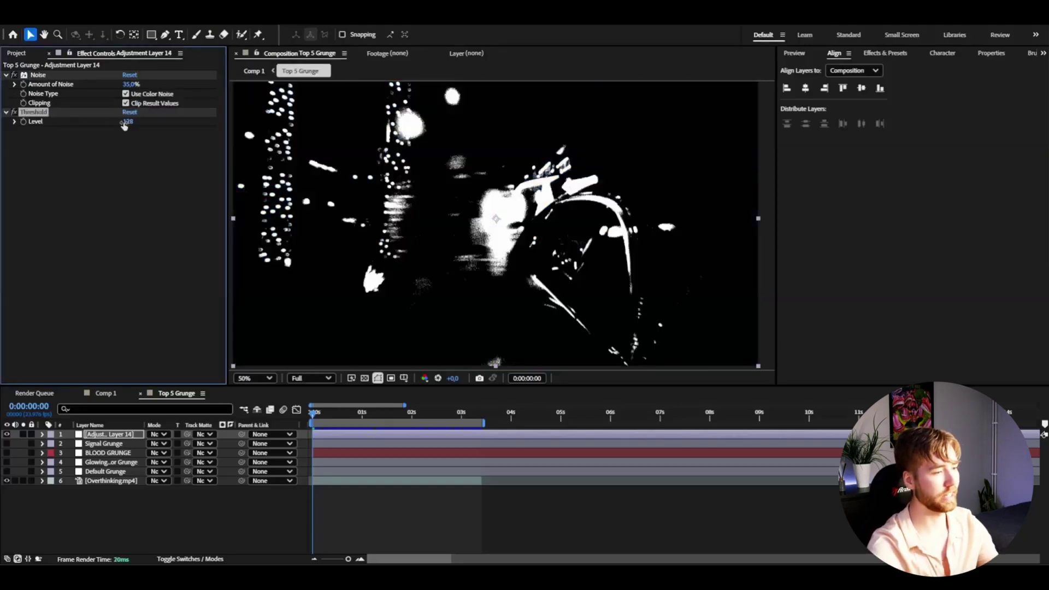
drag(125, 122, 77, 127)
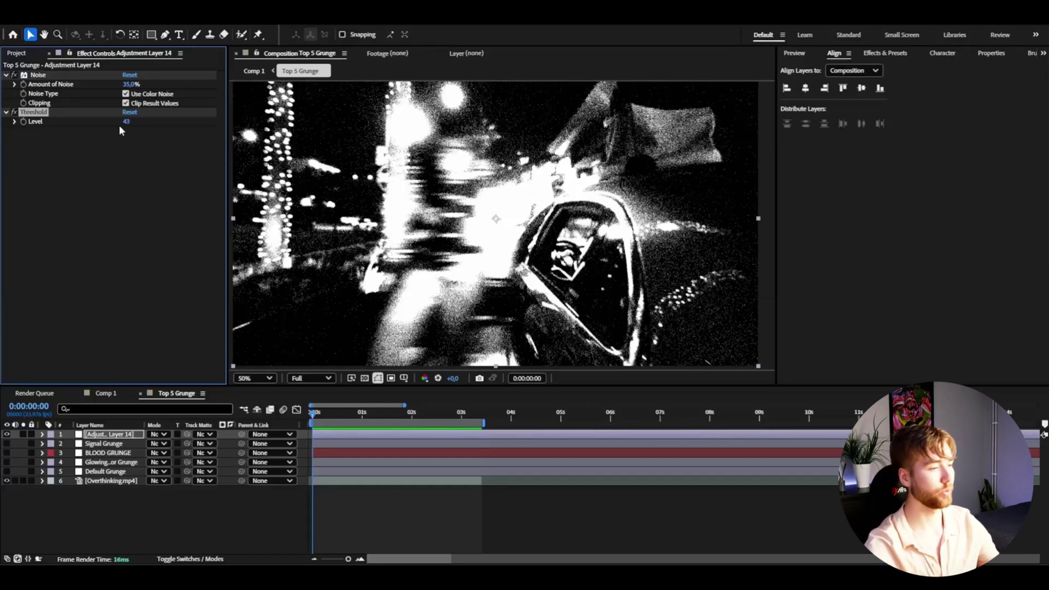
key(space)
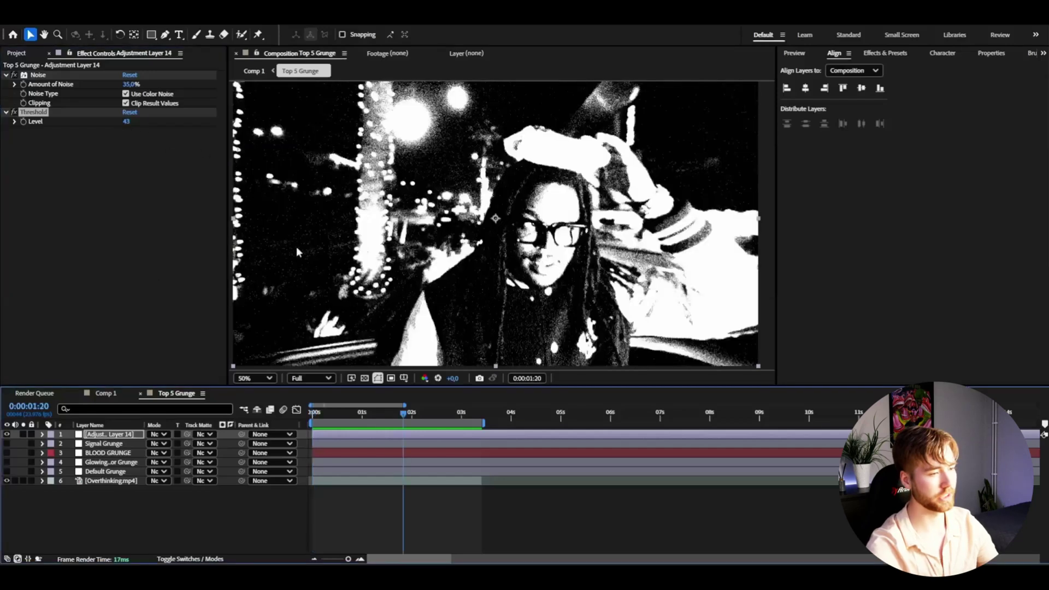
Add Fast Box Blur after Threshold with a Blur Radius of 1
key(ctrl+space)
text(fas)
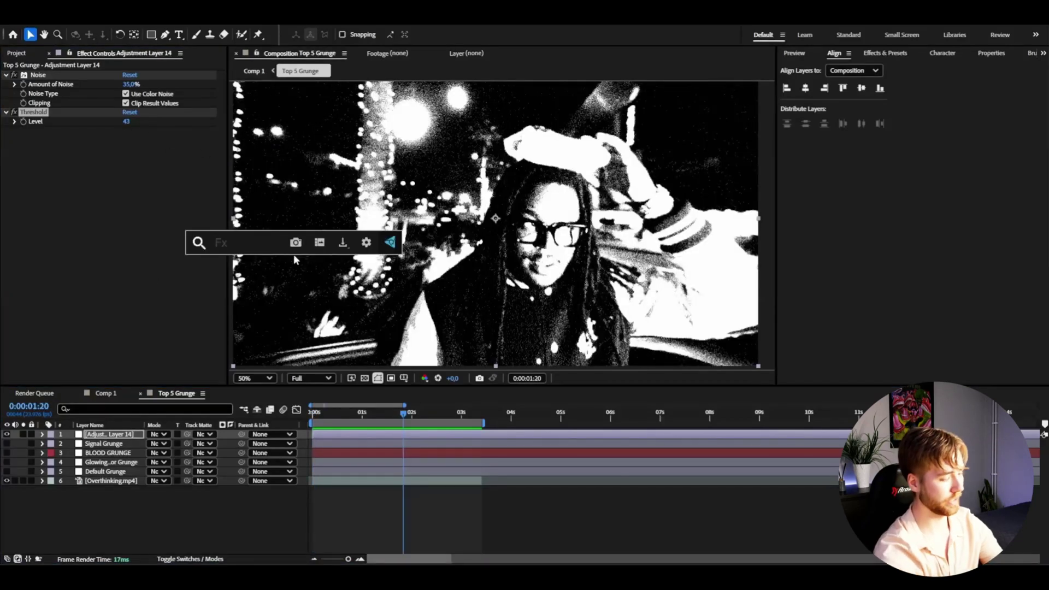
key(Return)
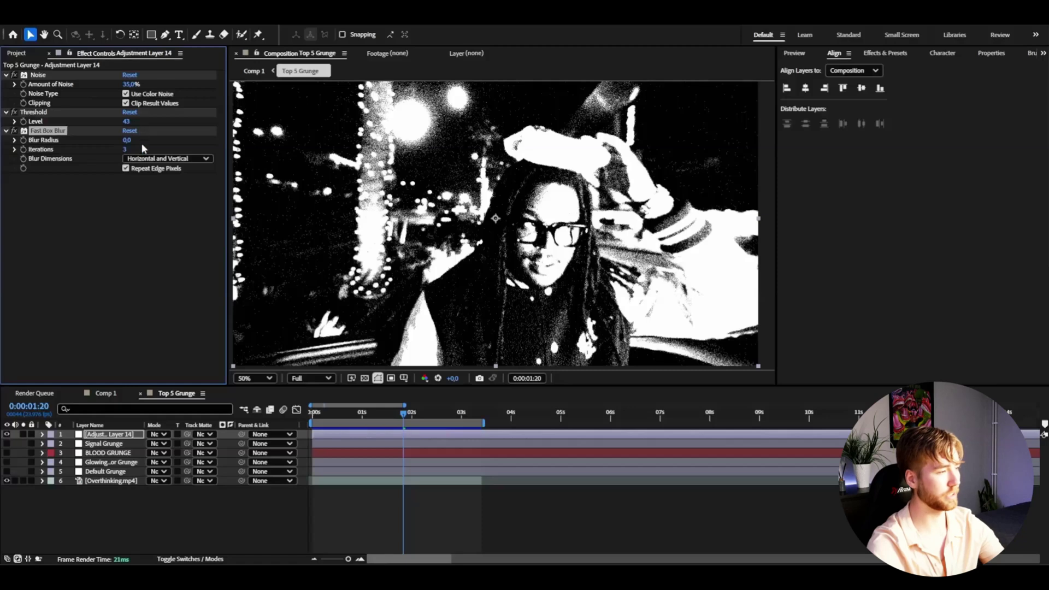
click(132, 141)
Add Unsharp Mask after Fast Box Blur with an Amount of 200 and a Radius of 2
key(ctrl+space)
text(unsh)
key(Return)
click(129, 186)
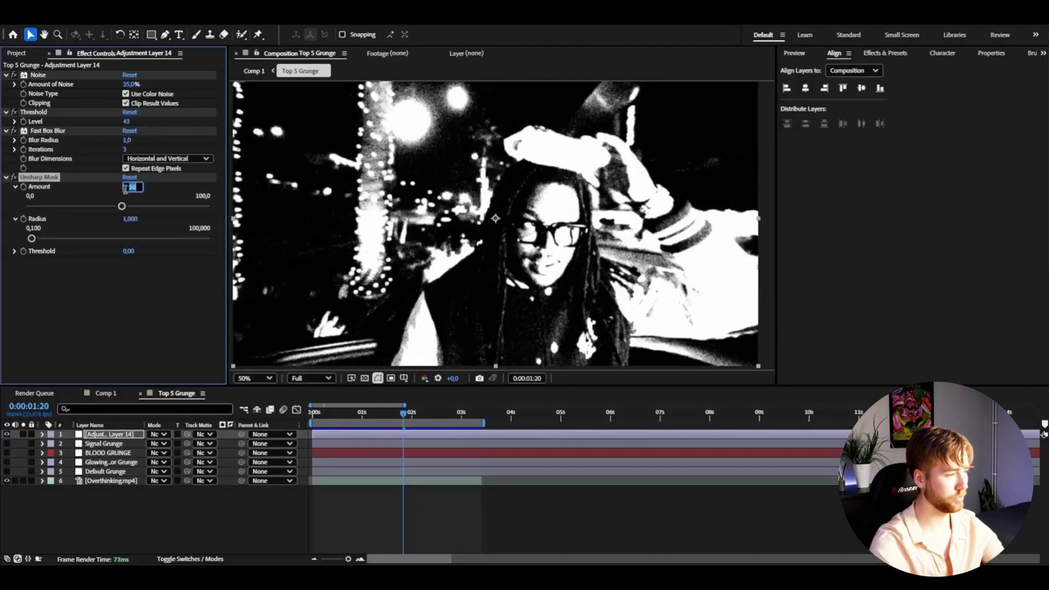
text(2)
text(2)
key(Return)
Examine the grain close up and compare the image with Fast Box Blur and Unsharp Mask turned off and on again
key(period)
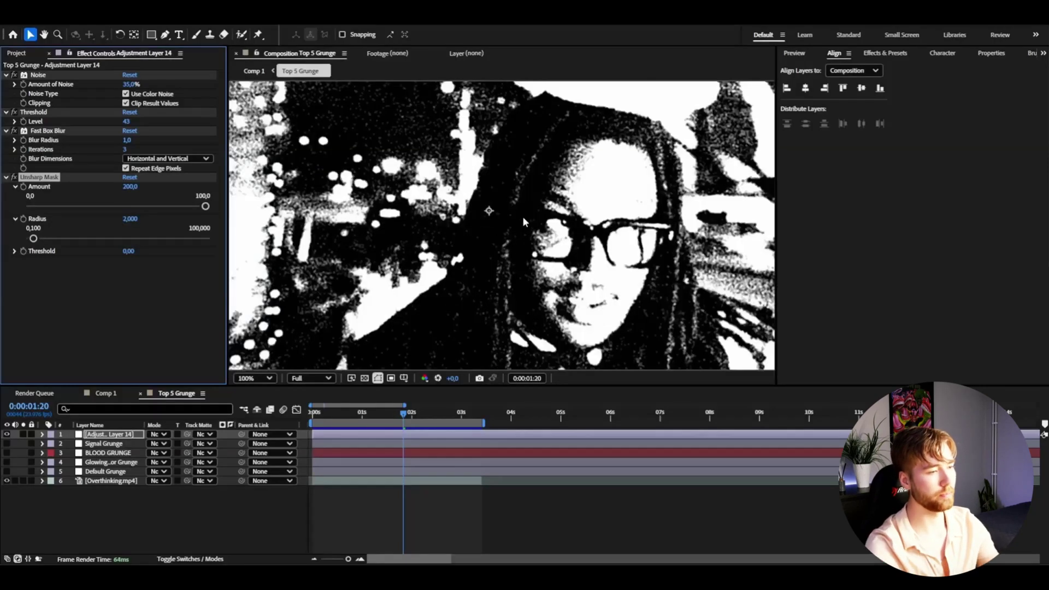
key(period)
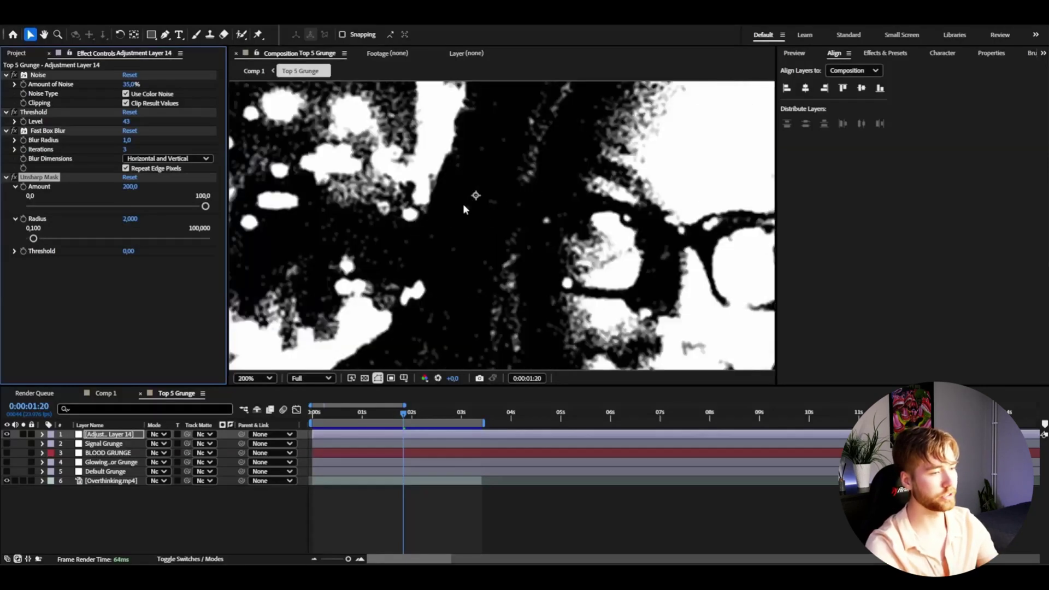
key(comma)
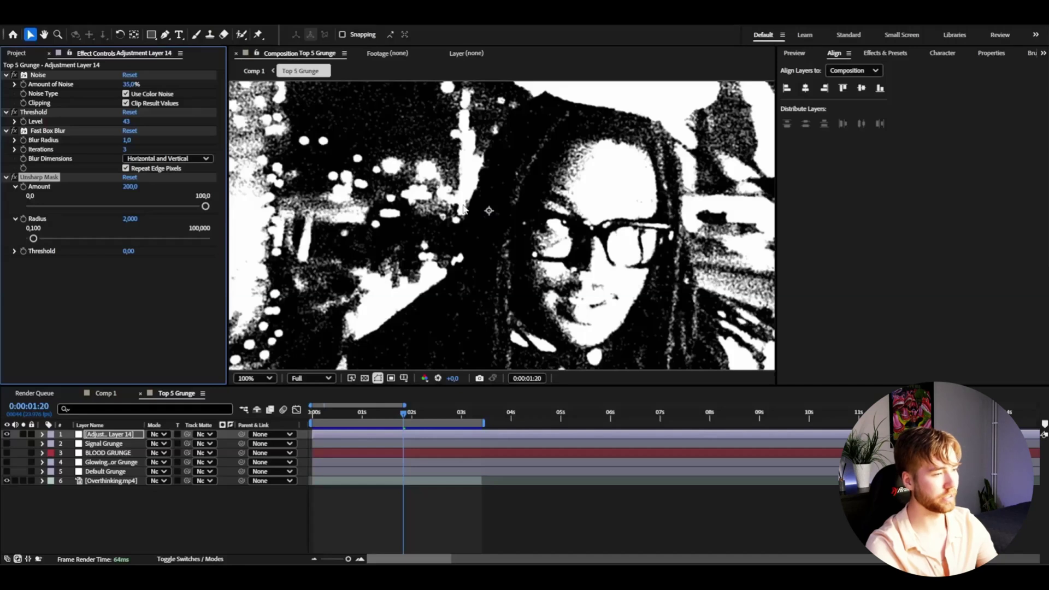
key(comma)
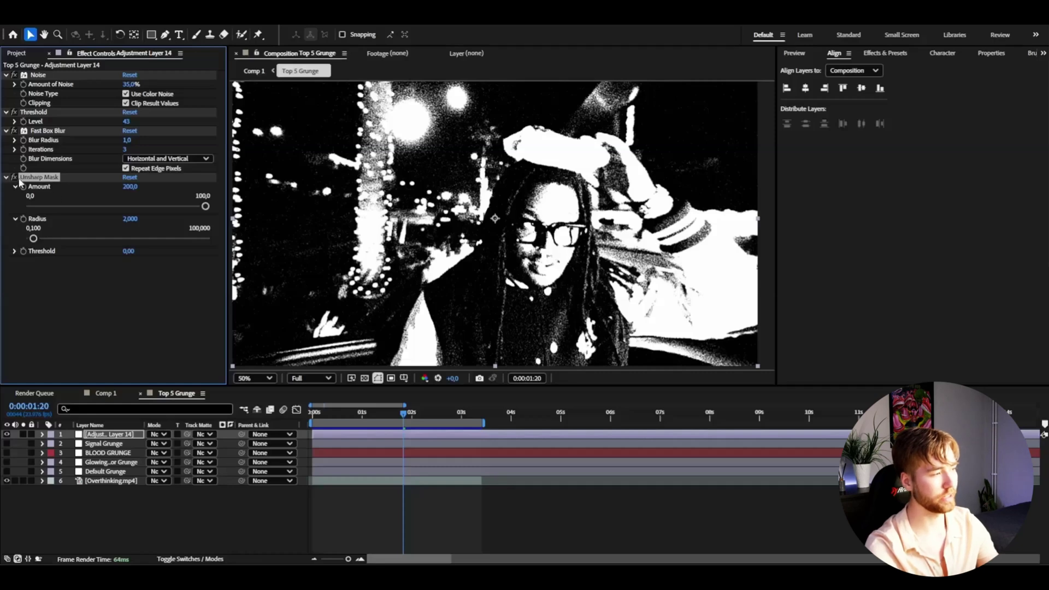
click(13, 131)
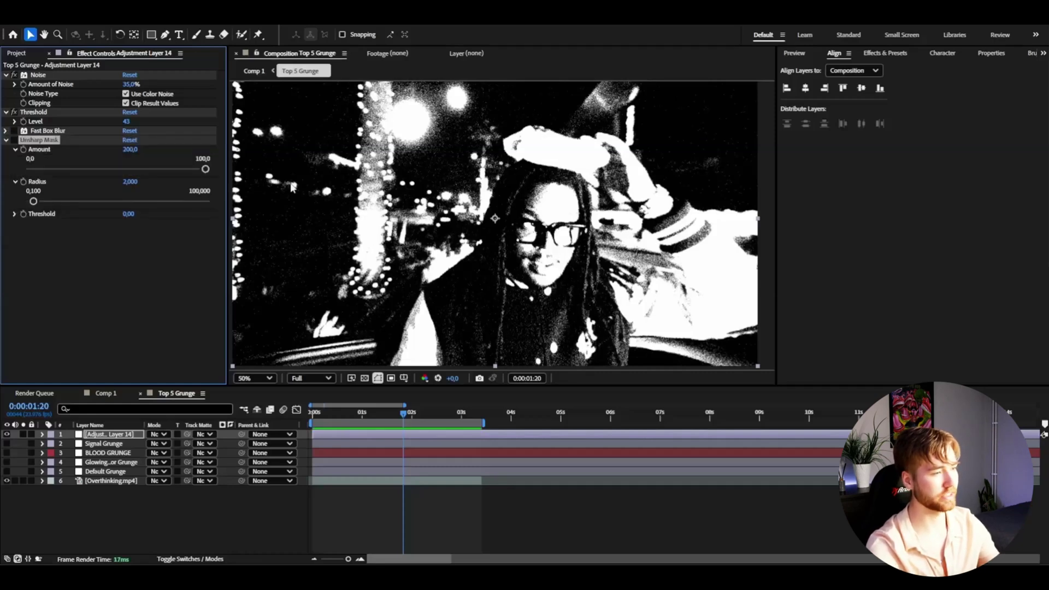
scroll(474, 254, up, 4)
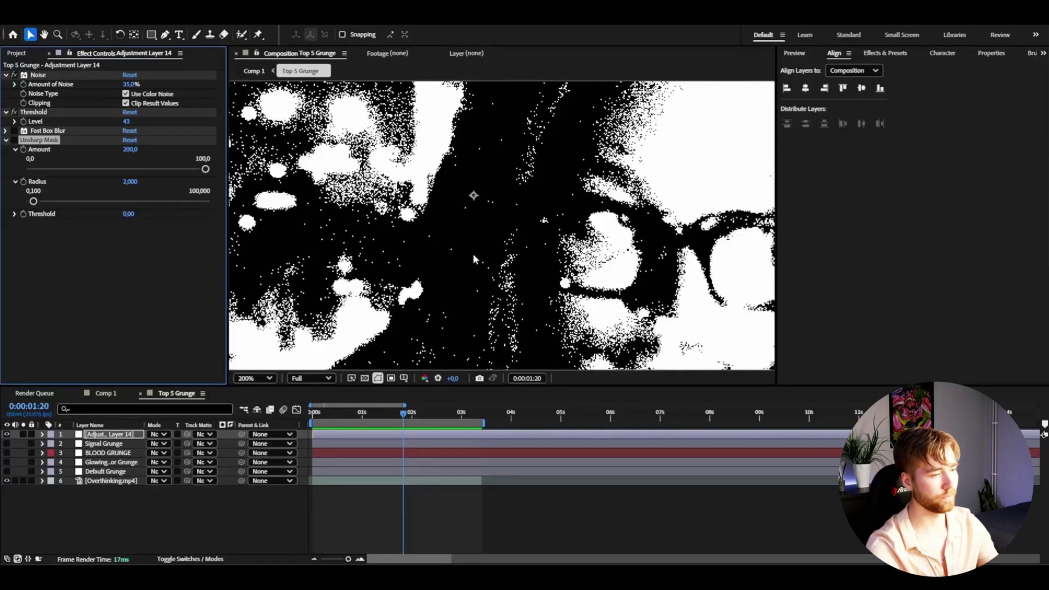
scroll(474, 251, down, 4)
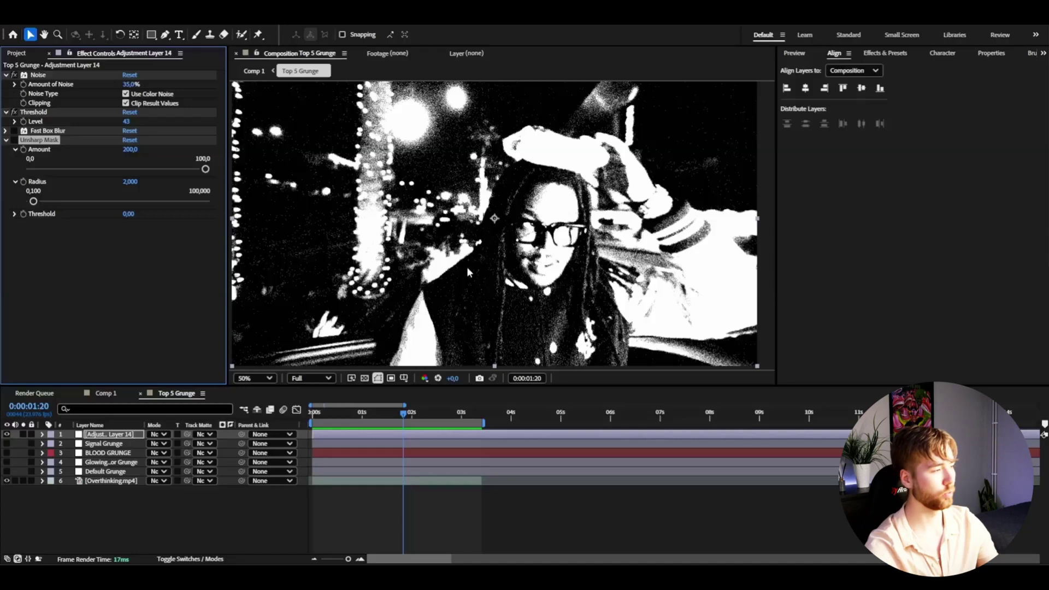
click(14, 140)
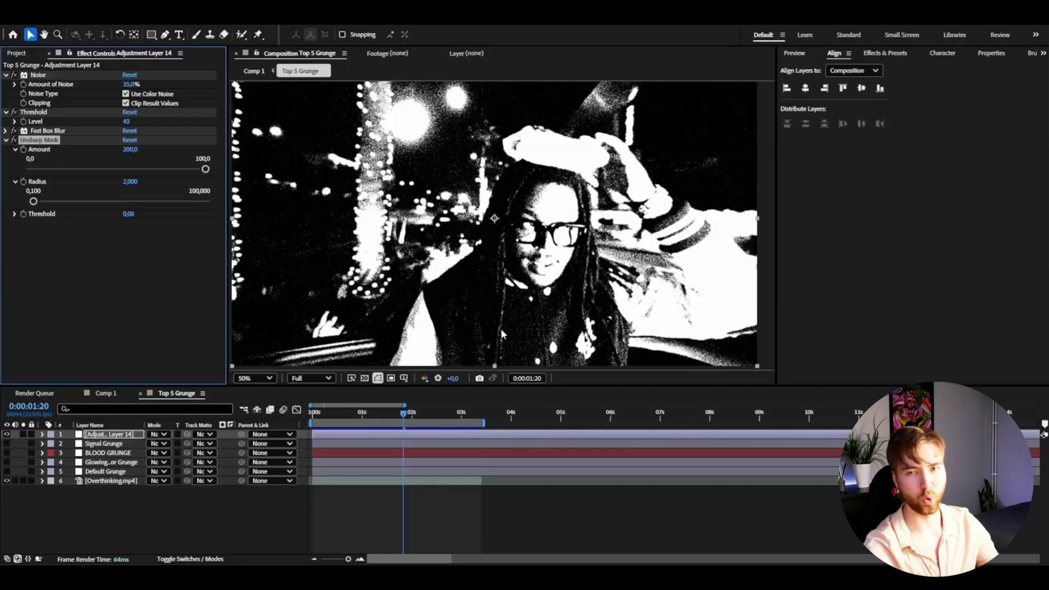
scroll(523, 278, up, 4)
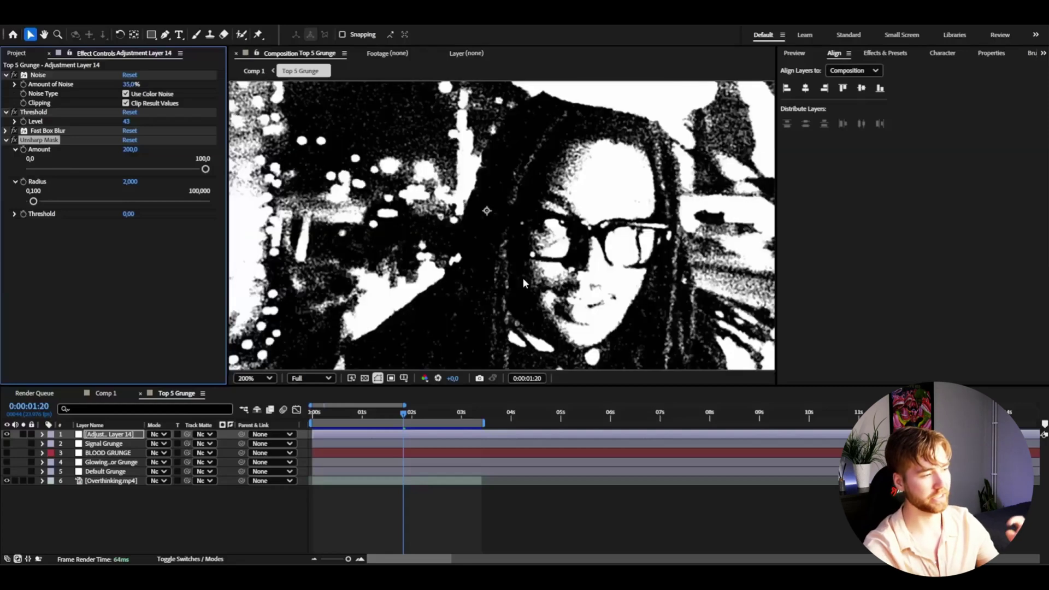
scroll(522, 284, down, 2)
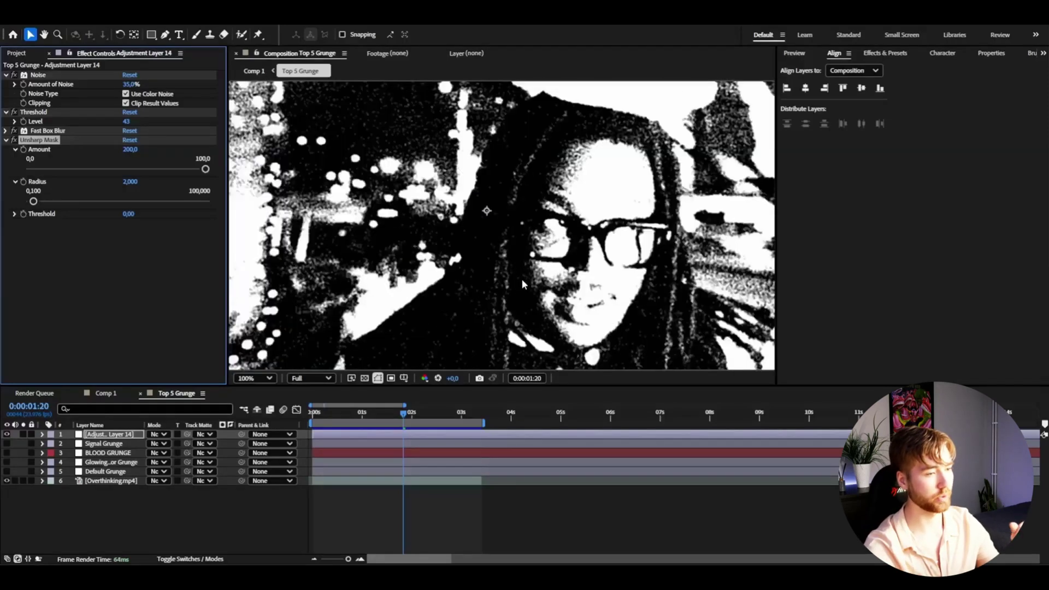
scroll(522, 279, down, 1)
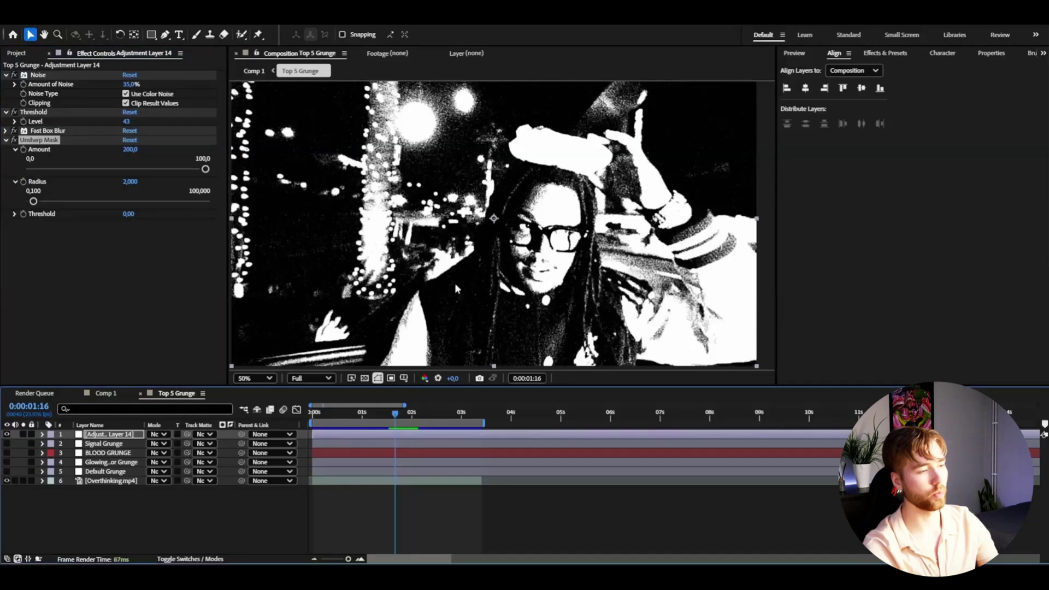
Add the S_Flicker effect to the adjustment layer after Unsharp Mask
click(112, 435)
key(ctrl+space)
text(flicker)
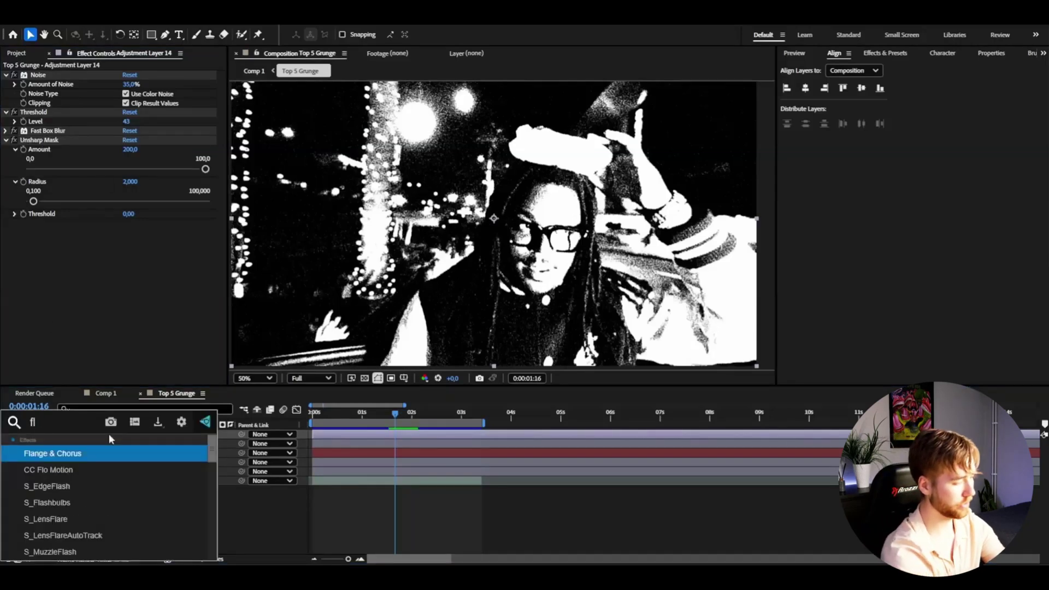
key(Return)
Set S_Flicker's Amplitude to 0.5 and its Rand Color Amp to 0.1
click(133, 240)
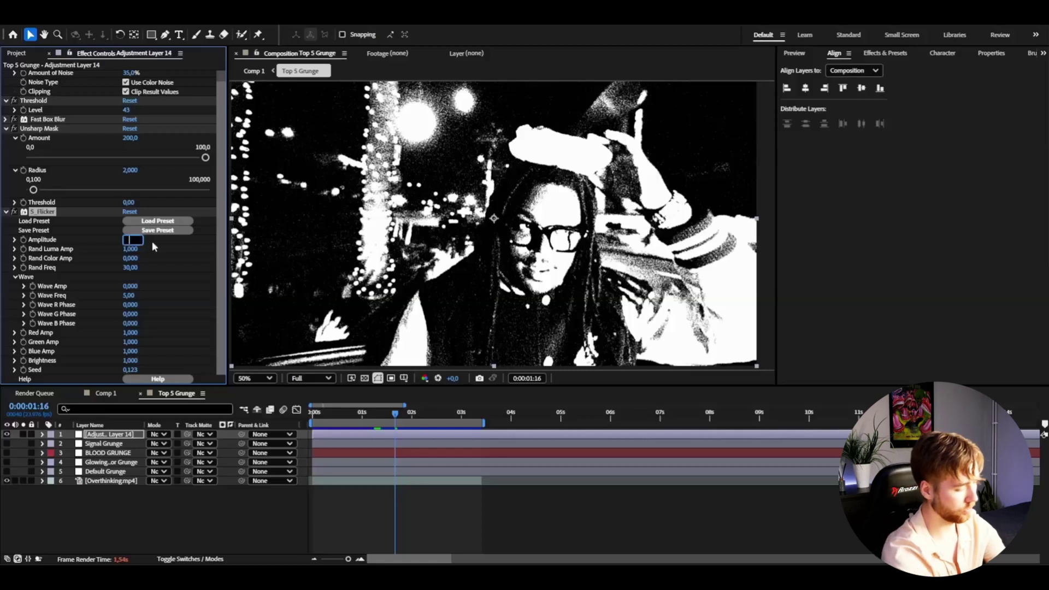
text(0,5)
key(Tab)
key(Tab)
text(0,1)
key(Return)
Play back the flickering look and rename the adjustment layer to Opium Grunge Effect
key(space)
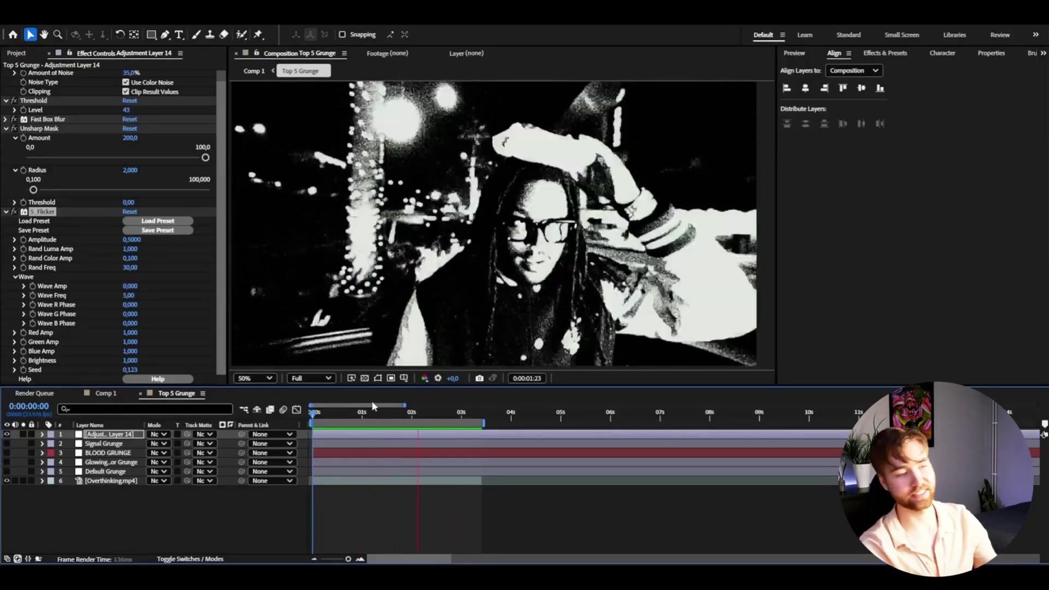
text(Opium Grunge Effect)
key(Return)
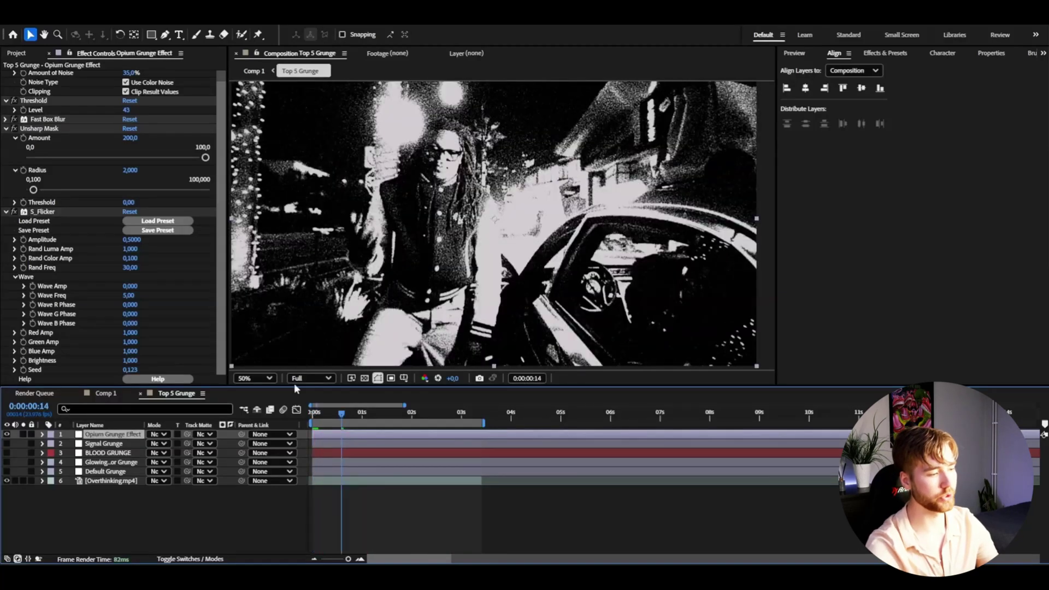
Select all effects on the Opium Grunge Effect layer, return to the first frame and start saving them as an animation preset
click(37, 212)
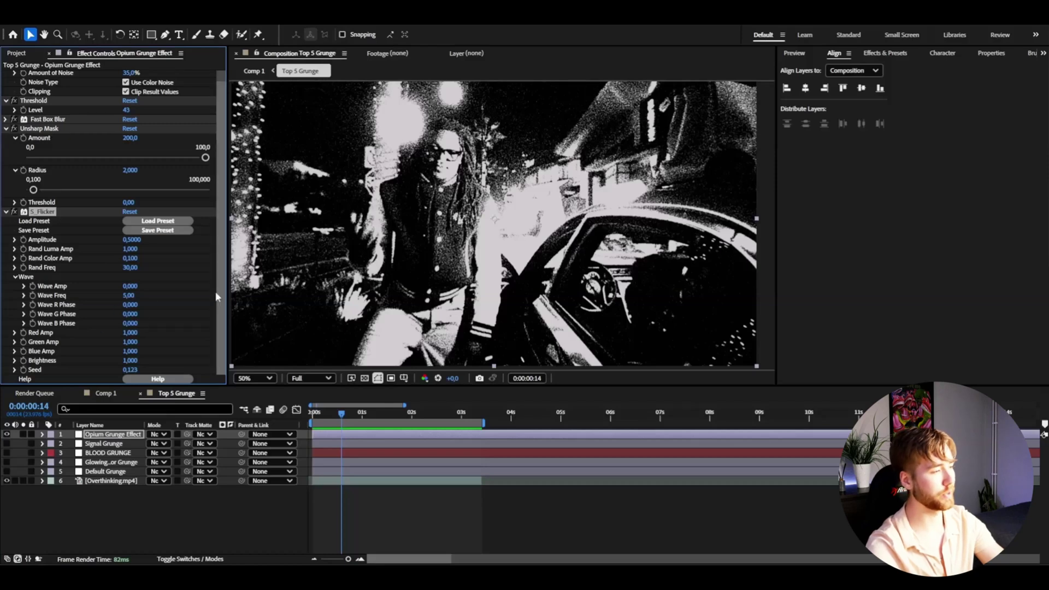
scroll(215, 291, up, 1)
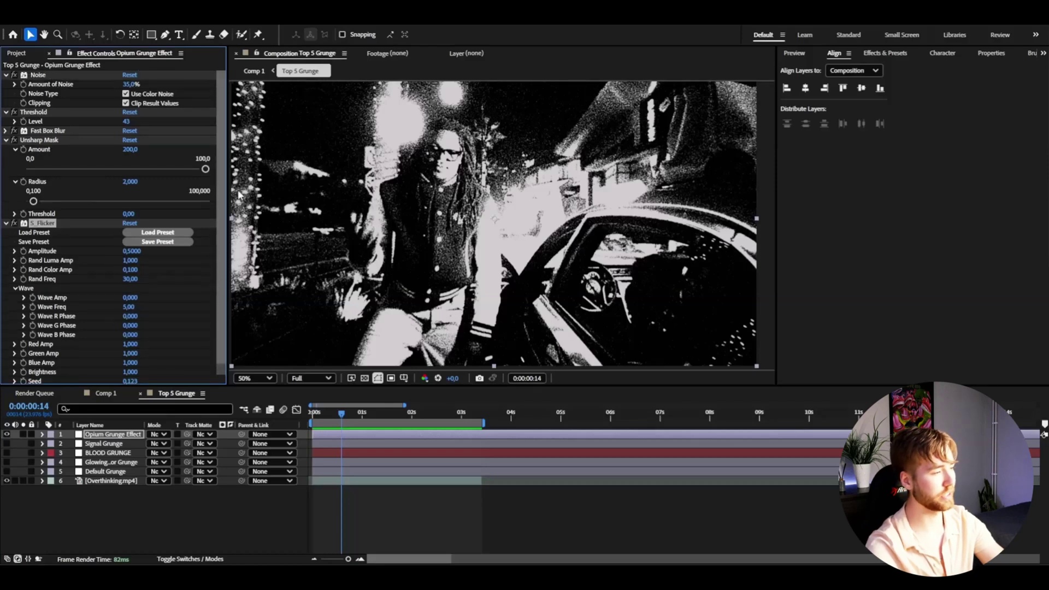
click(37, 140)
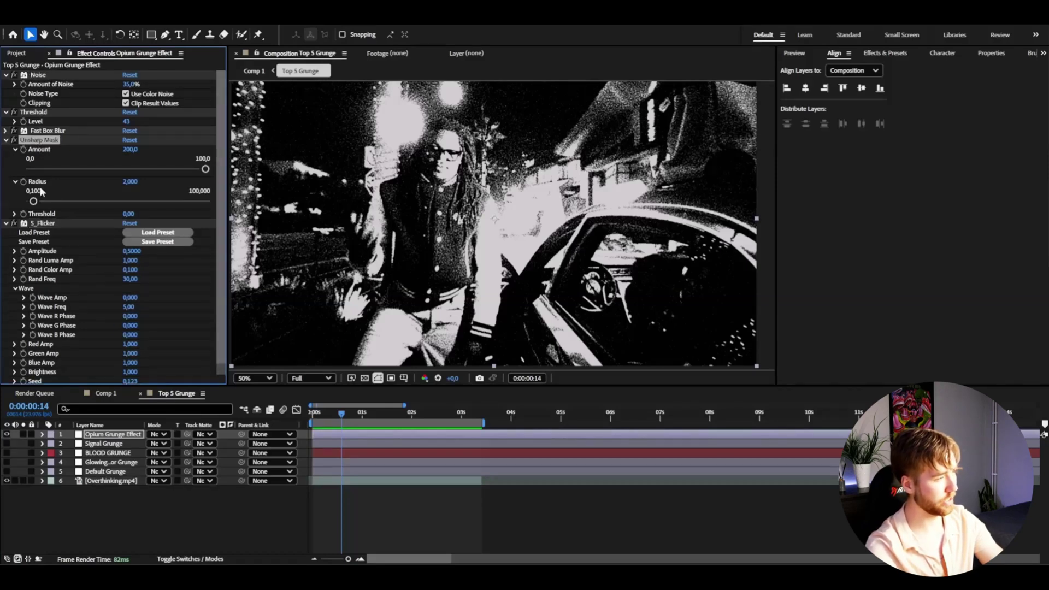
key(ctrl+a)
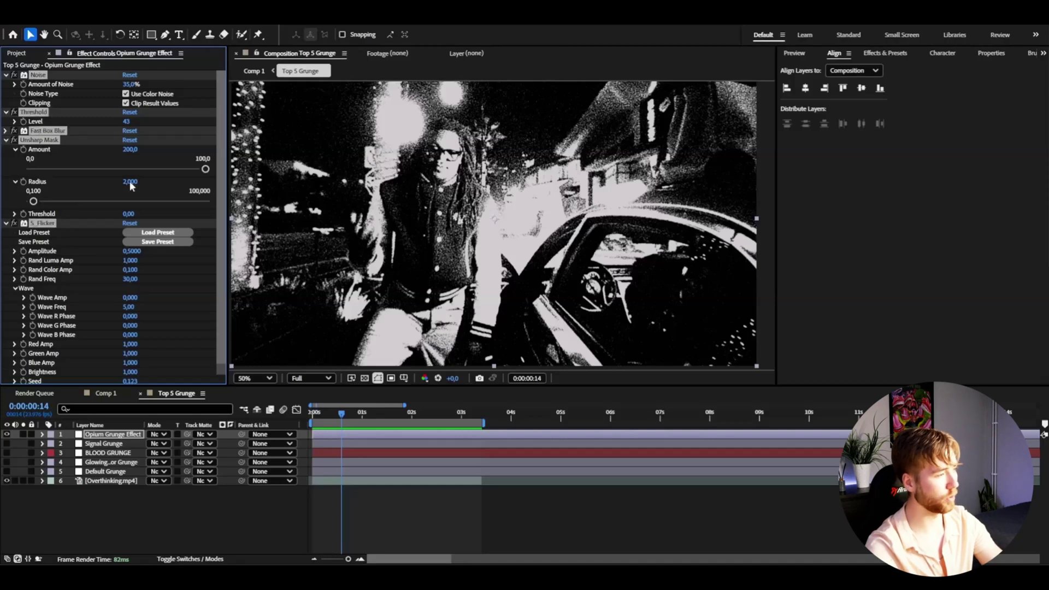
key(Home)
key(alt+a)
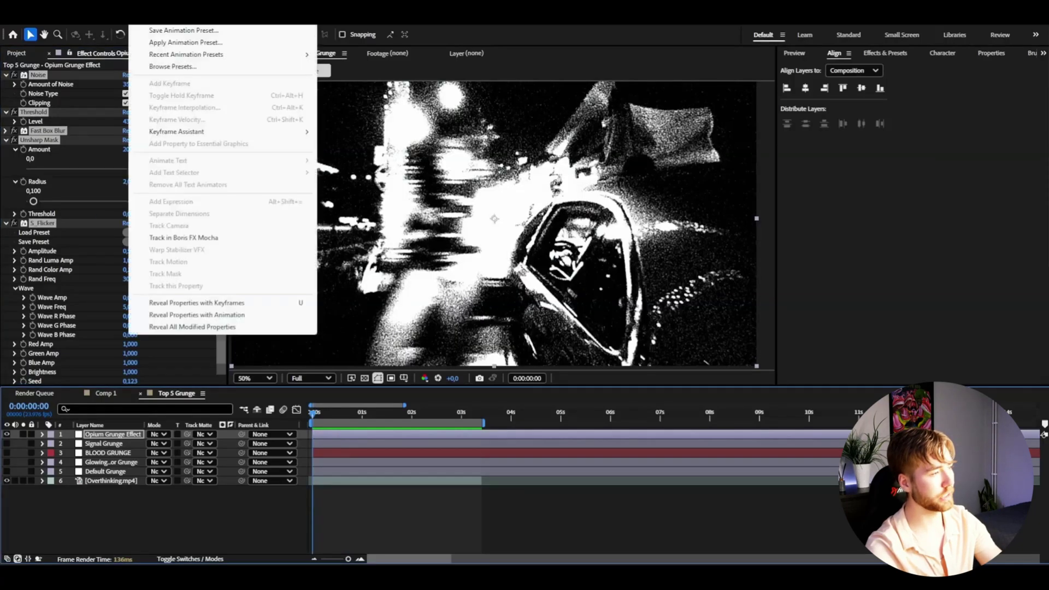
click(162, 32)
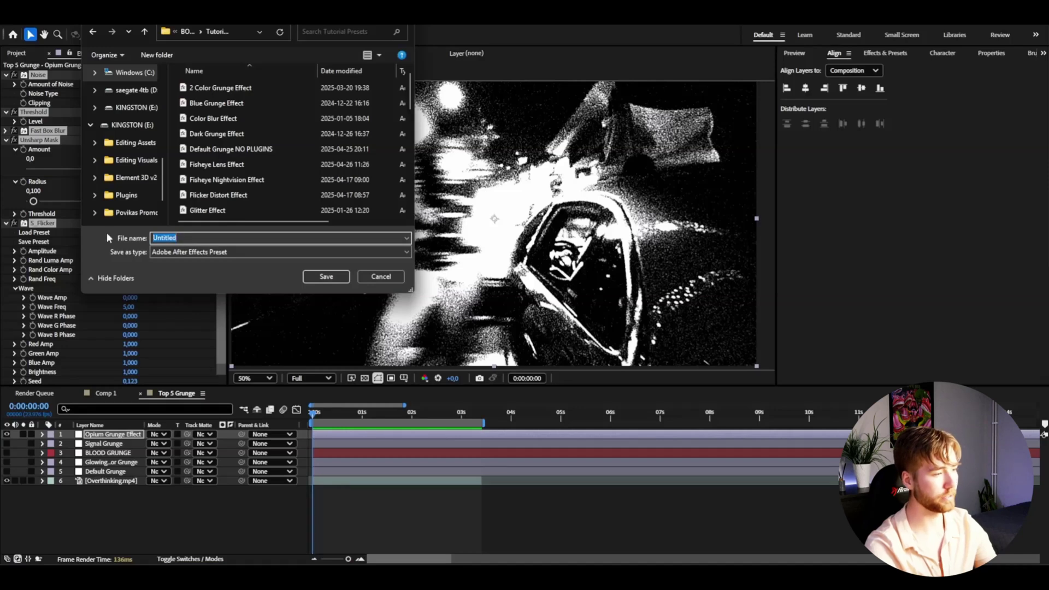